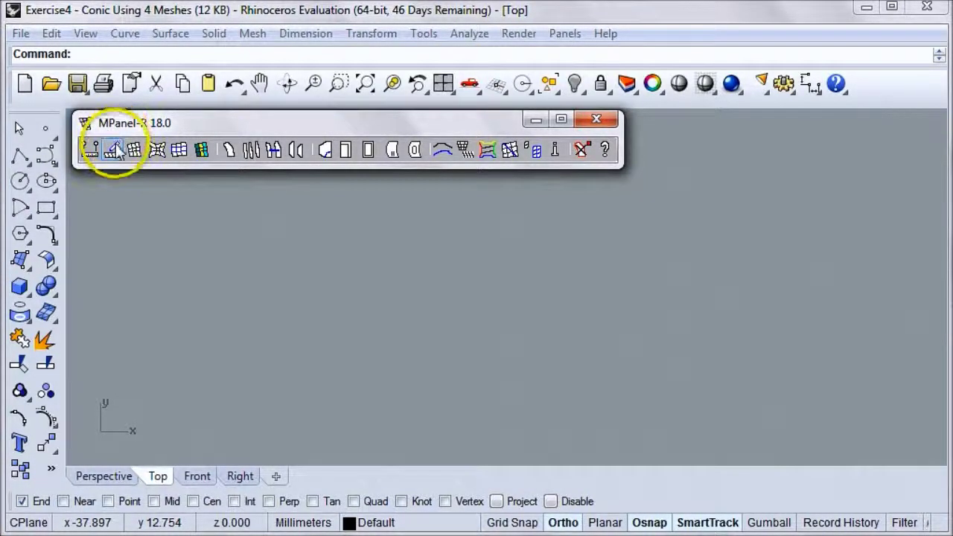
# Open the MPanel Options dialog listing the Build model commands from the Model builder button
pyautogui.click(113, 149)
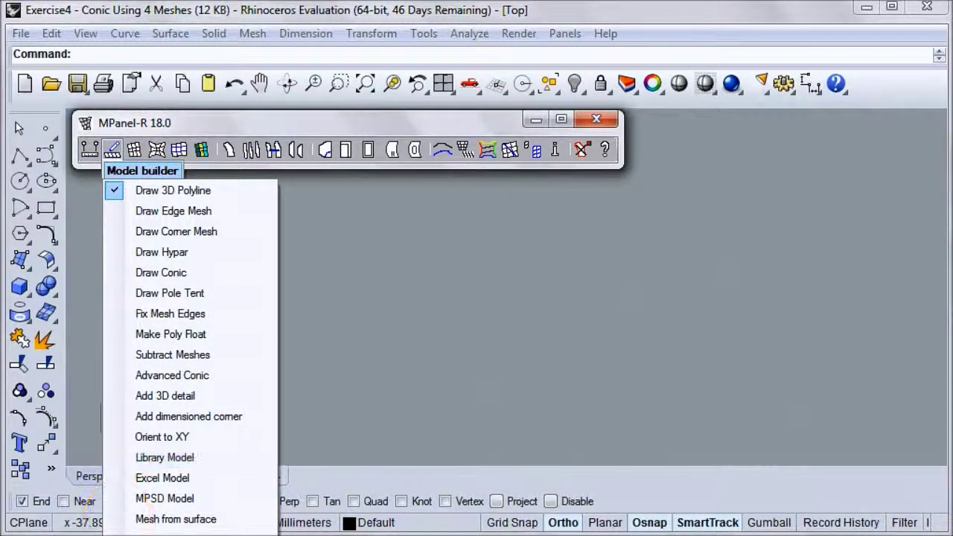
pyautogui.click(246, 273)
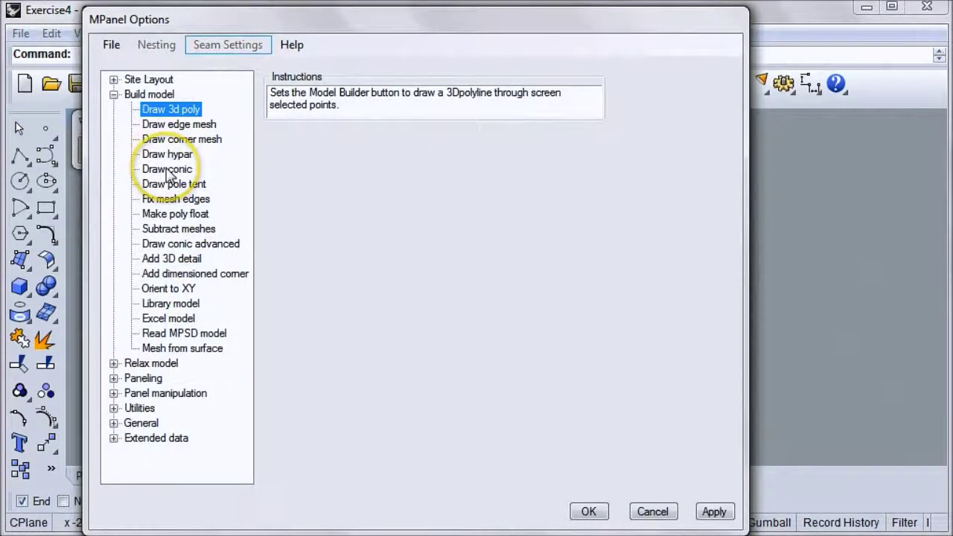
# Set Draw conic to base width 10 m, ring diameter 1 m and model height 3 m
pyautogui.click(168, 170)
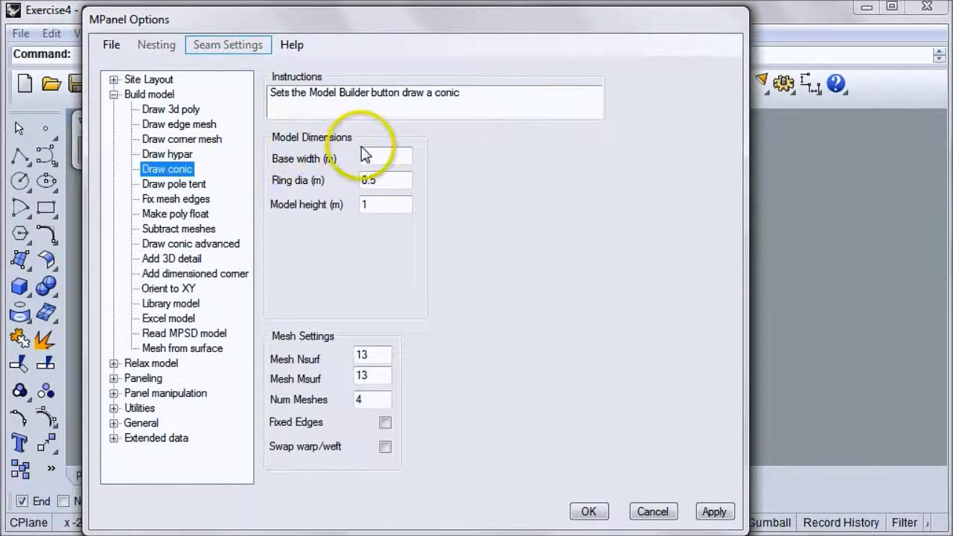
pyautogui.doubleClick(366, 157)
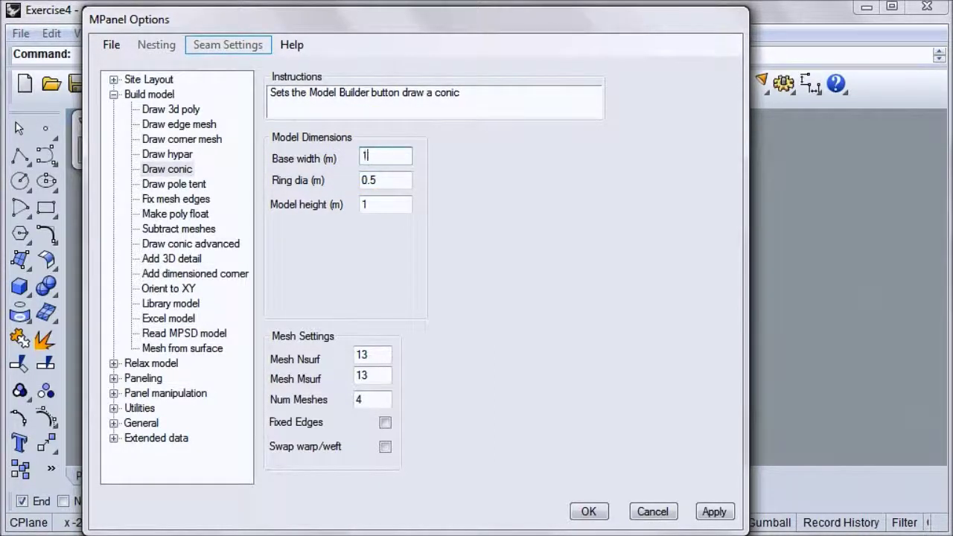
pyautogui.click(386, 180)
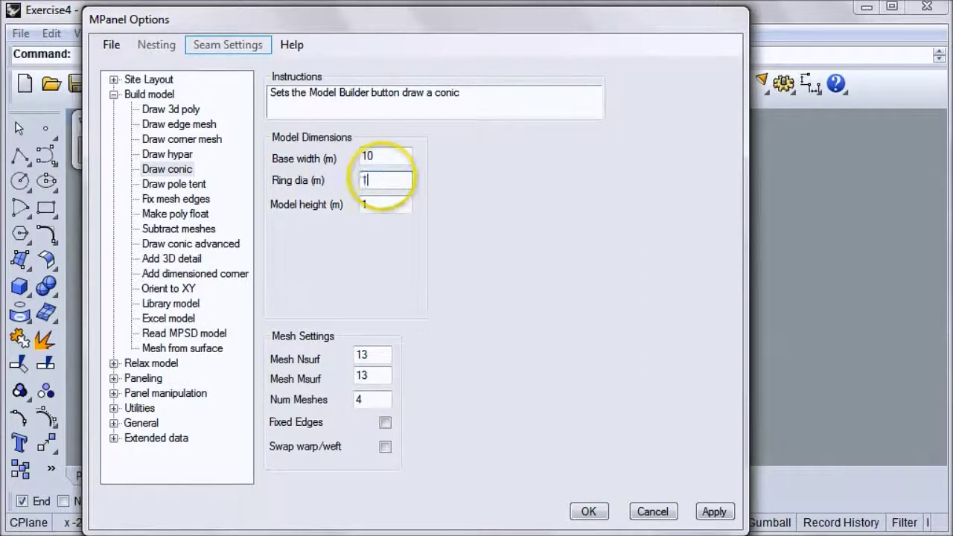
pyautogui.click(373, 201)
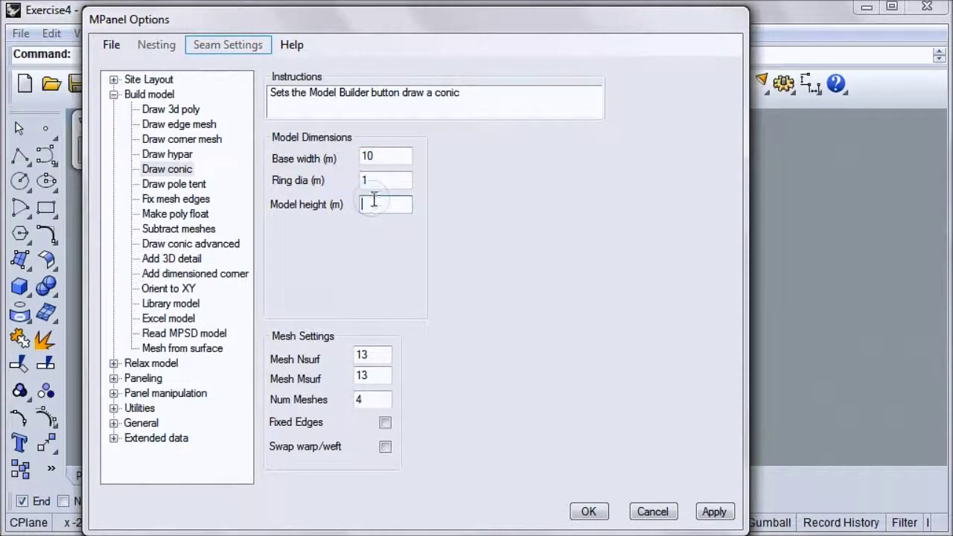
pyautogui.click(369, 205)
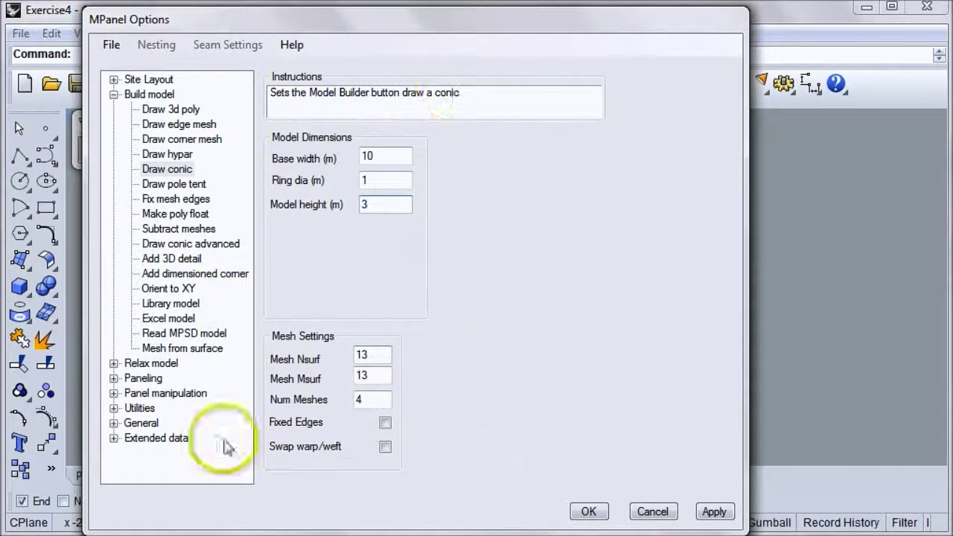
pyautogui.click(587, 512)
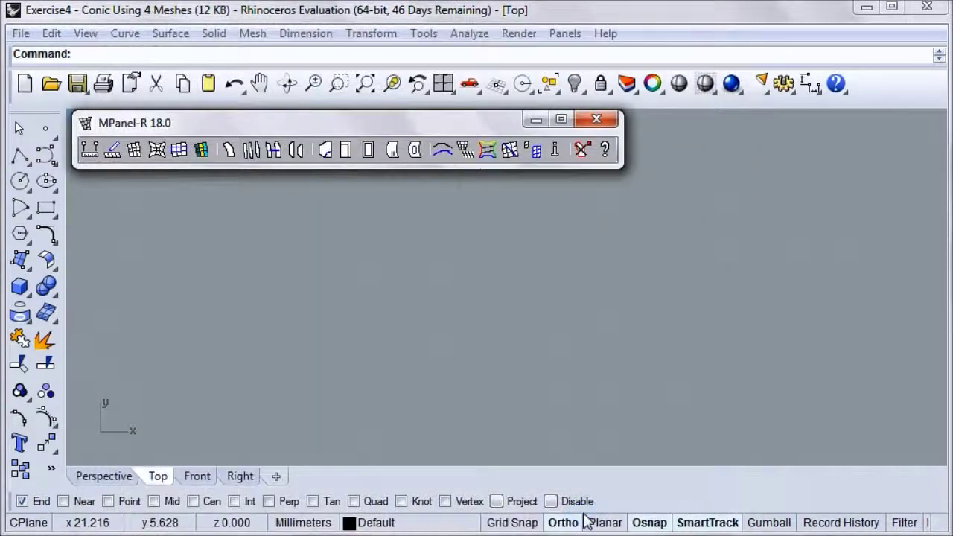
# Draw the four-mesh conic model at the default insertion point
pyautogui.click(113, 146)
pyautogui.click(114, 156)
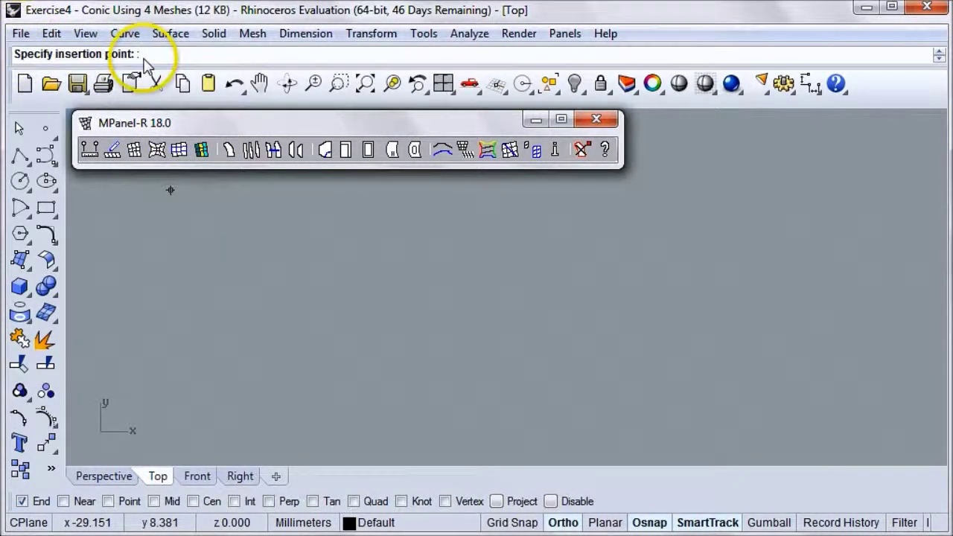
pyautogui.rightClick(437, 290)
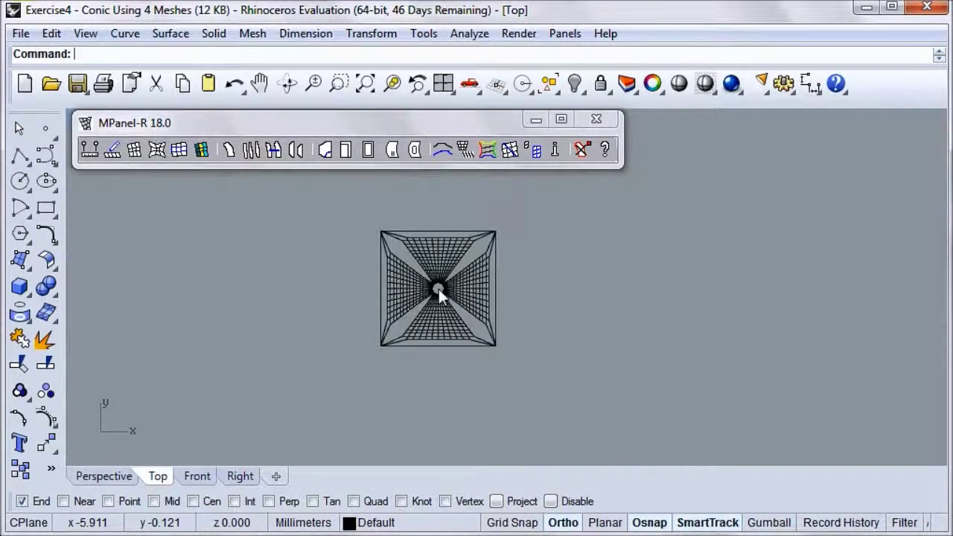
# Zoom in and tilt the view to see the conic in 3D
pyautogui.scroll(2, 438, 288)
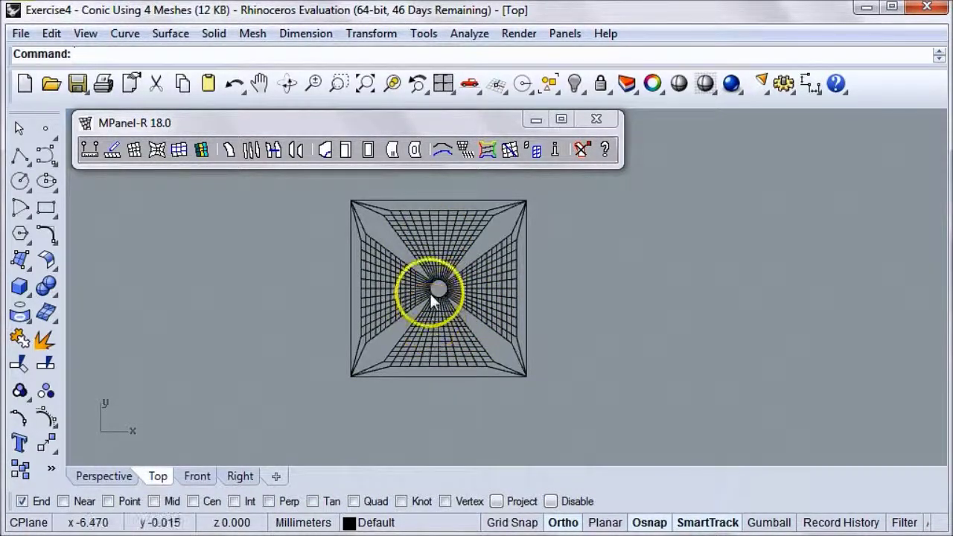
pyautogui.click(286, 86)
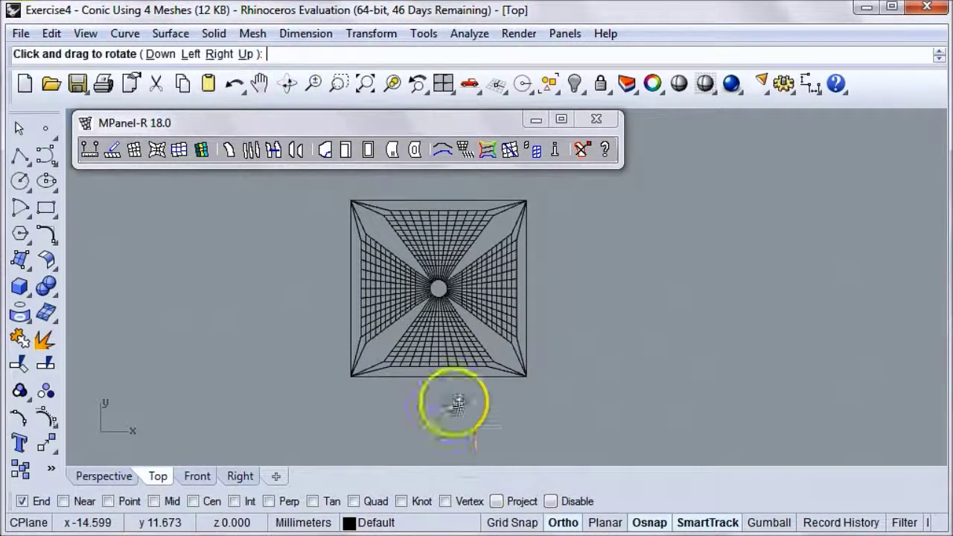
pyautogui.moveTo(453, 404); pyautogui.dragTo(634, 223)
pyautogui.press('Return')
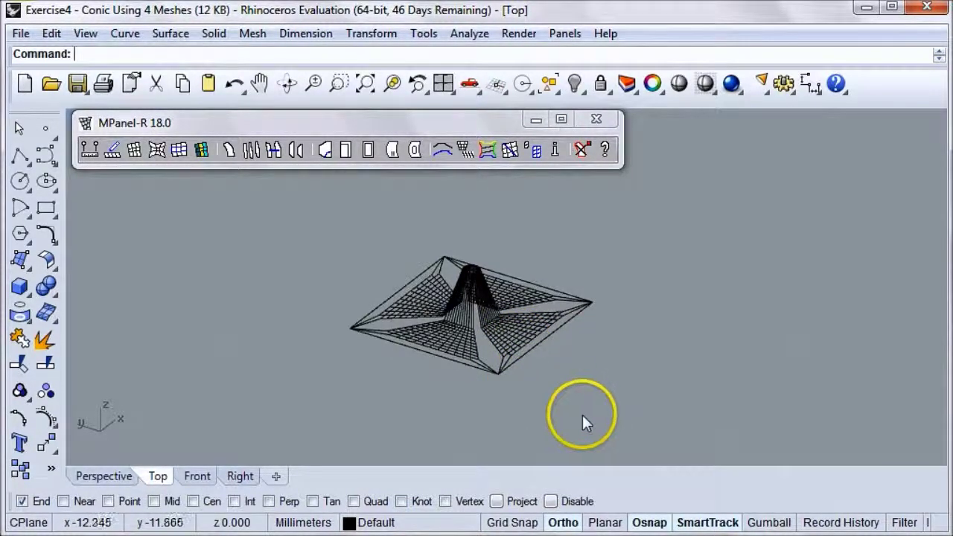
# Enable Variable warp stress under Joined edge relaxation in the relax options
pyautogui.click(185, 133)
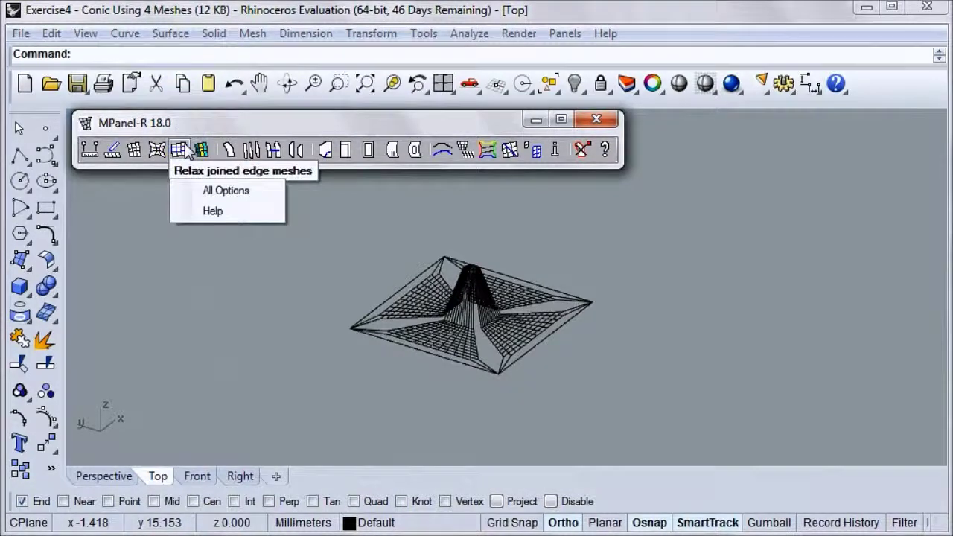
pyautogui.click(187, 190)
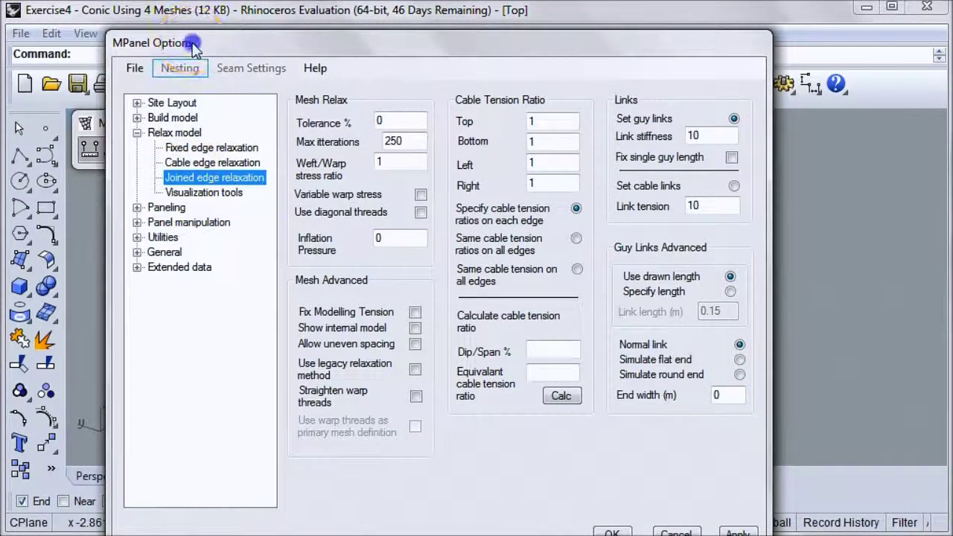
pyautogui.moveTo(195, 45); pyautogui.dragTo(206, 27)
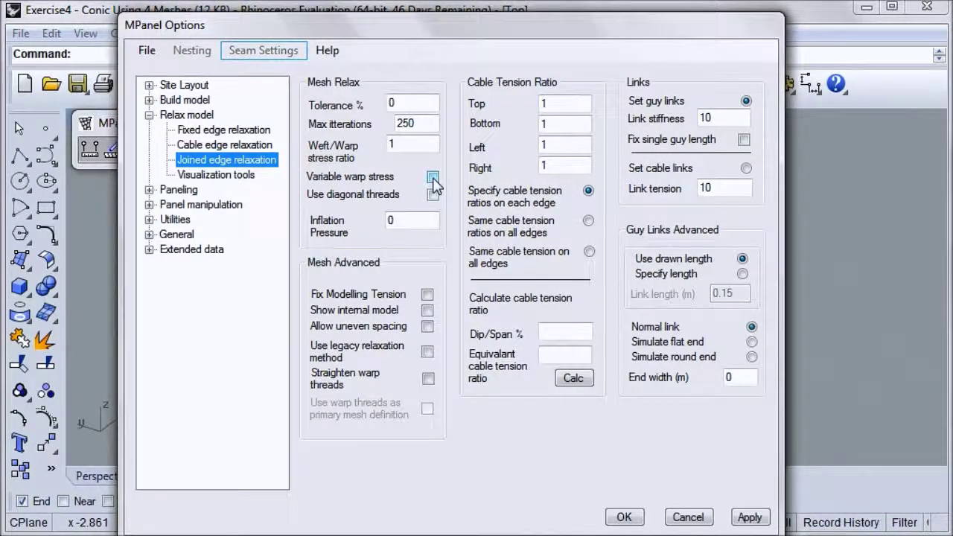
pyautogui.click(433, 178)
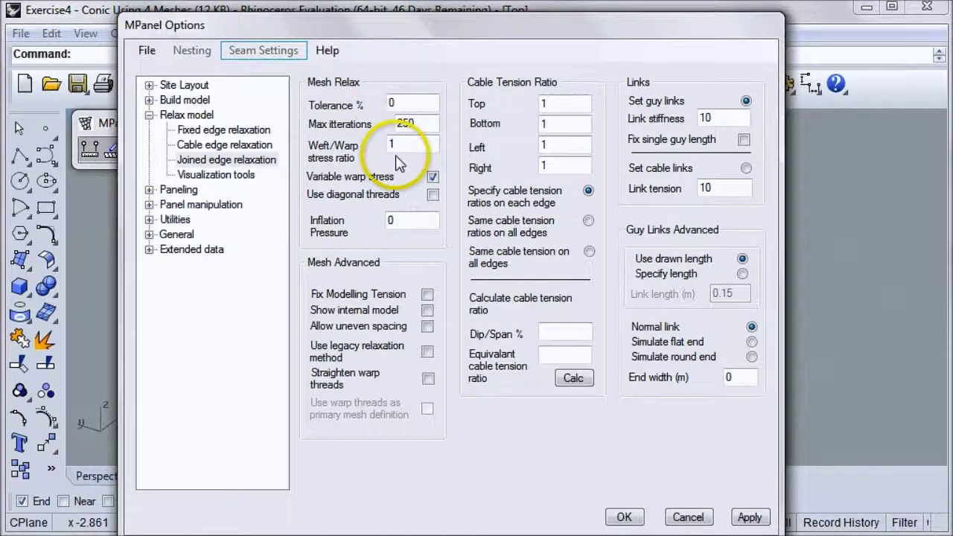
pyautogui.click(626, 517)
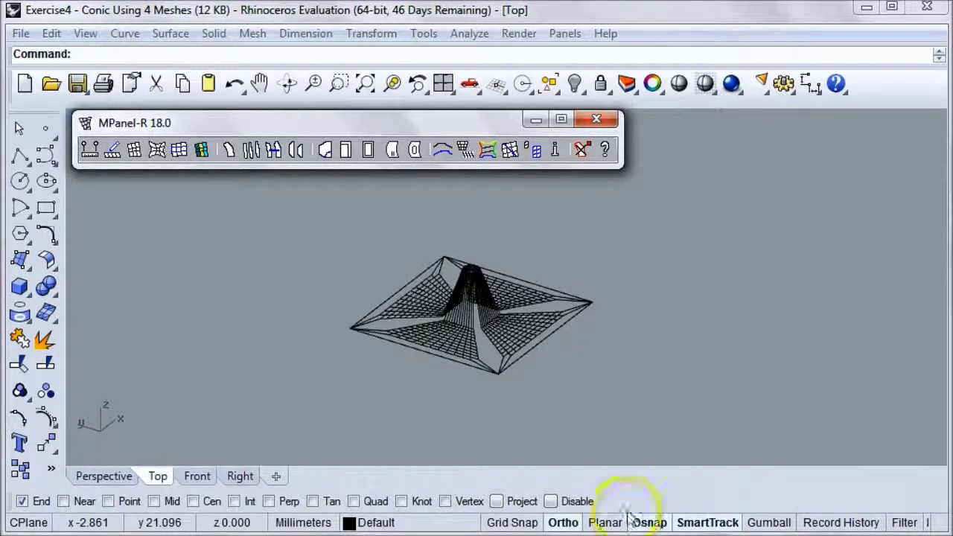
# Window-select the conic meshes, relax them as joined edge meshes, and clear the colouring
pyautogui.moveTo(647, 441); pyautogui.dragTo(319, 223)
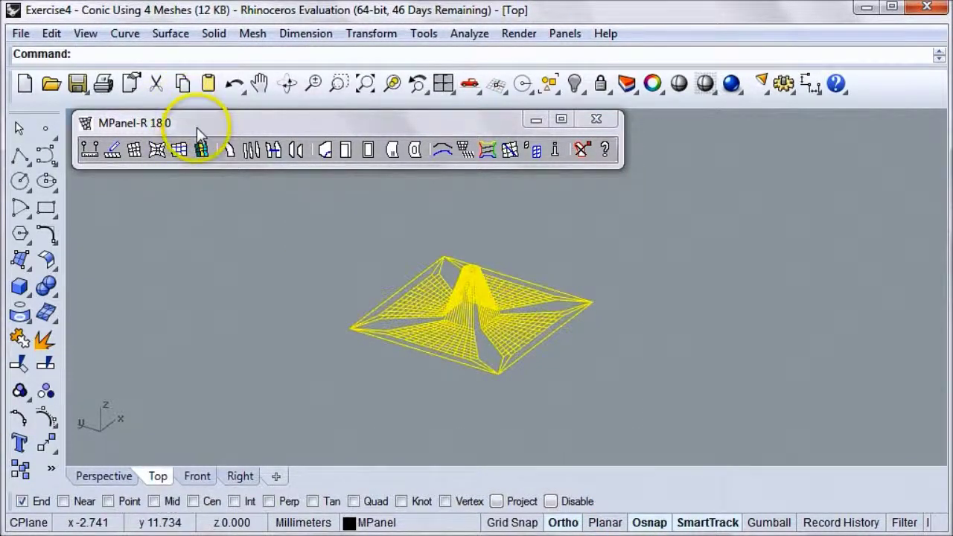
pyautogui.click(179, 152)
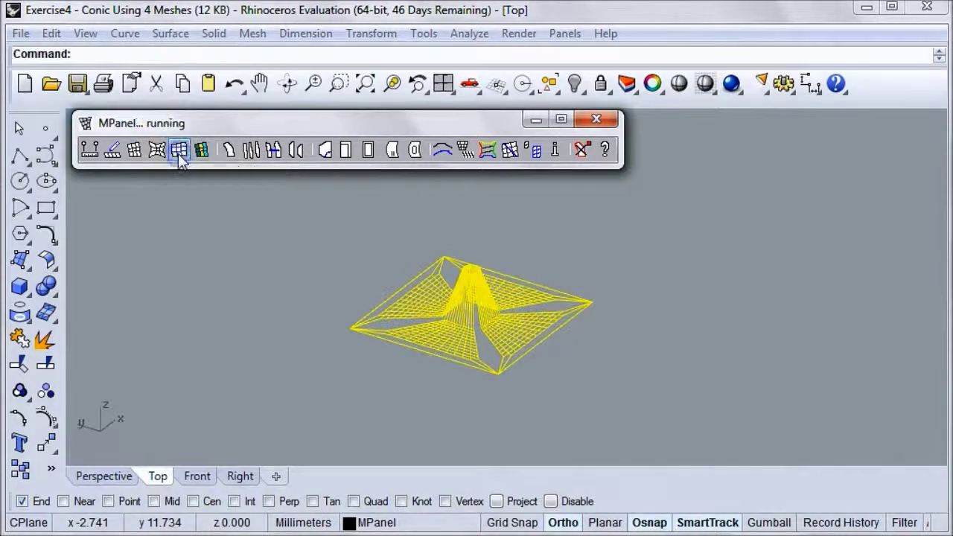
pyautogui.click(158, 152)
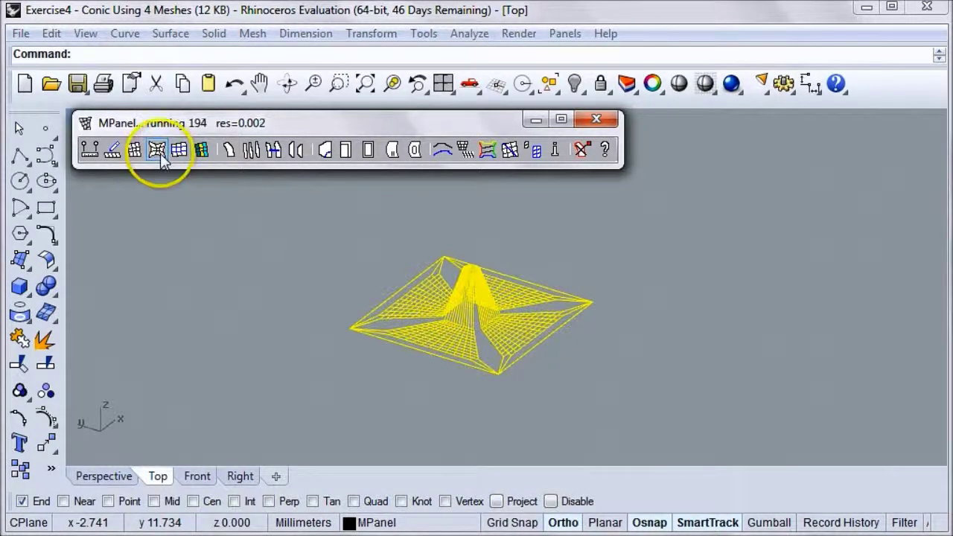
pyautogui.click(120, 152)
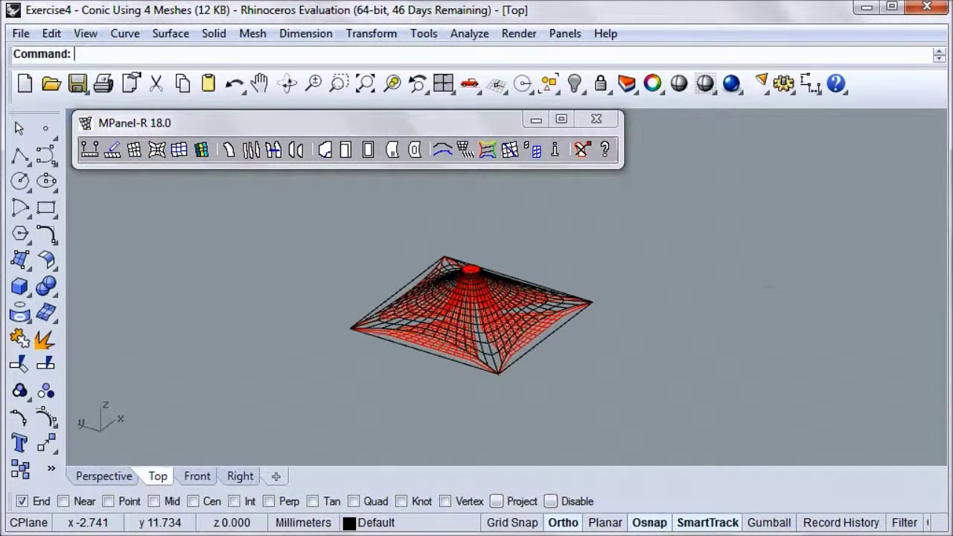
pyautogui.rightClick(581, 152)
pyautogui.click(580, 151)
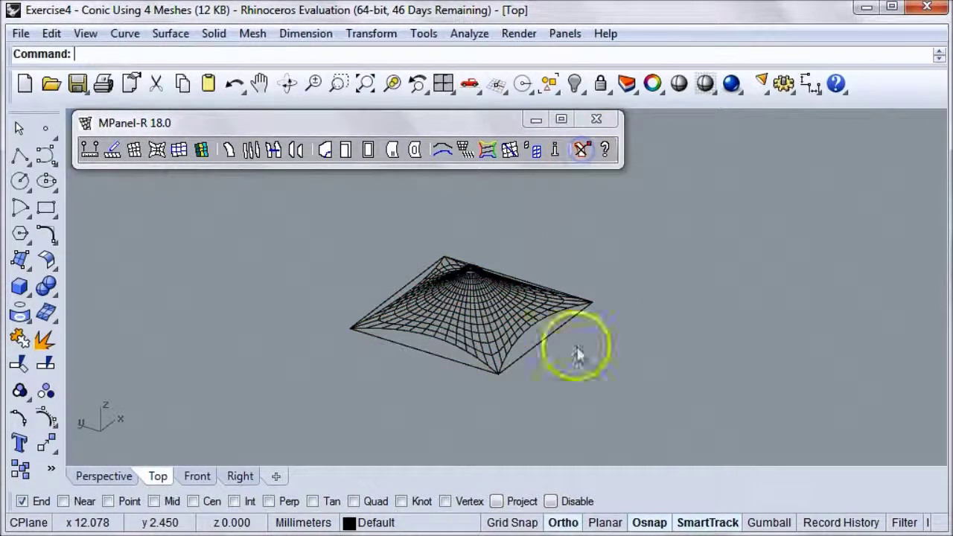
pyautogui.scroll(3, 497, 376)
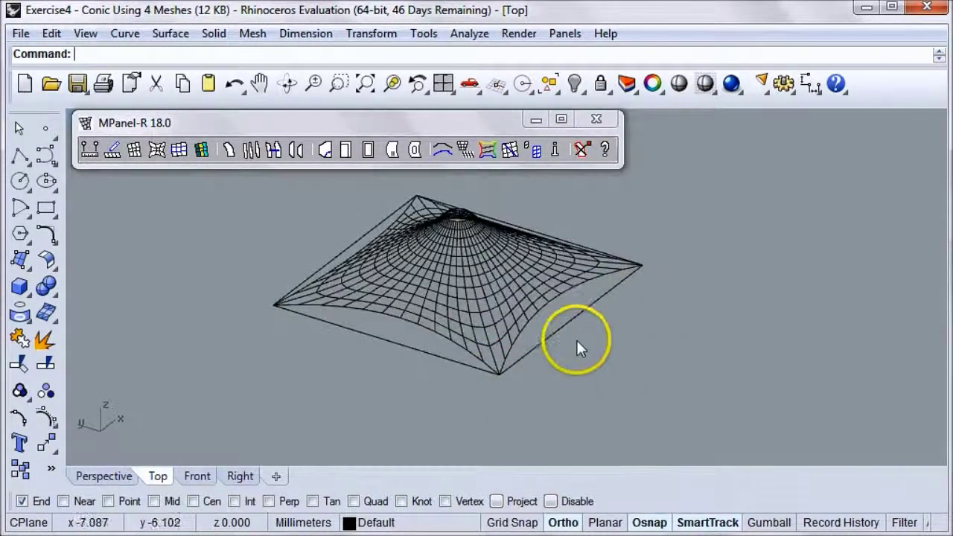
pyautogui.click(287, 83)
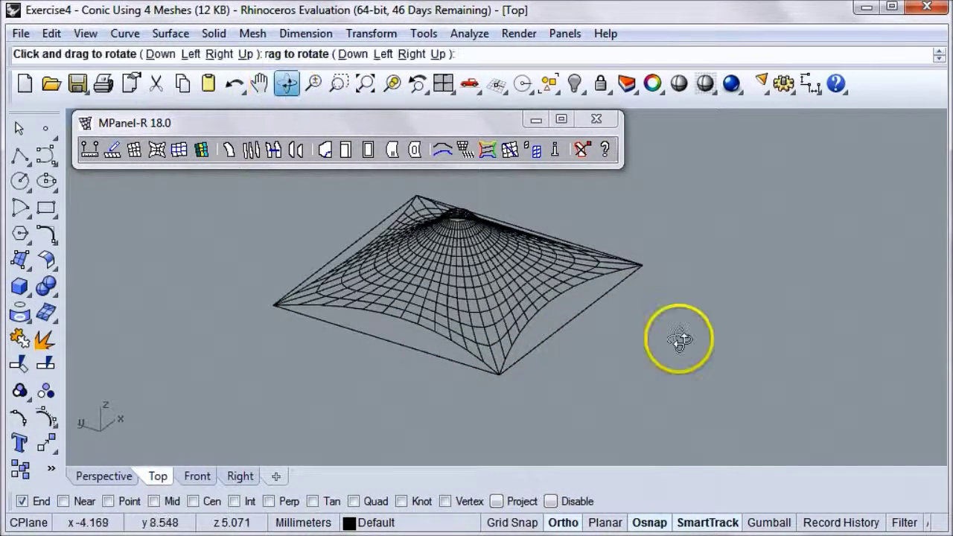
pyautogui.moveTo(685, 319); pyautogui.dragTo(761, 350)
pyautogui.press('Return')
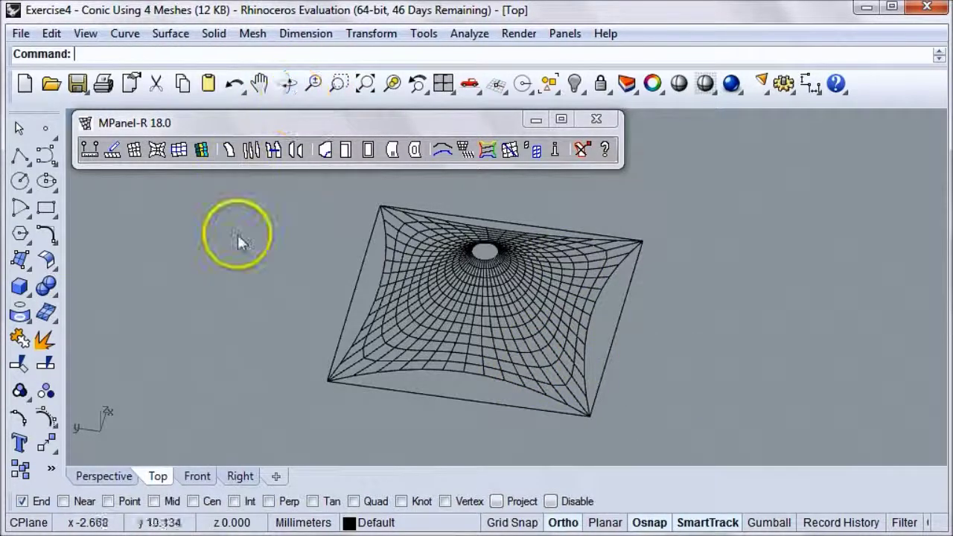
# Copy the conic mesh from its lower-right to its lower-left corner, abutting its left edge
pyautogui.rightClick(345, 219)
pyautogui.moveTo(344, 219); pyautogui.dragTo(379, 343)
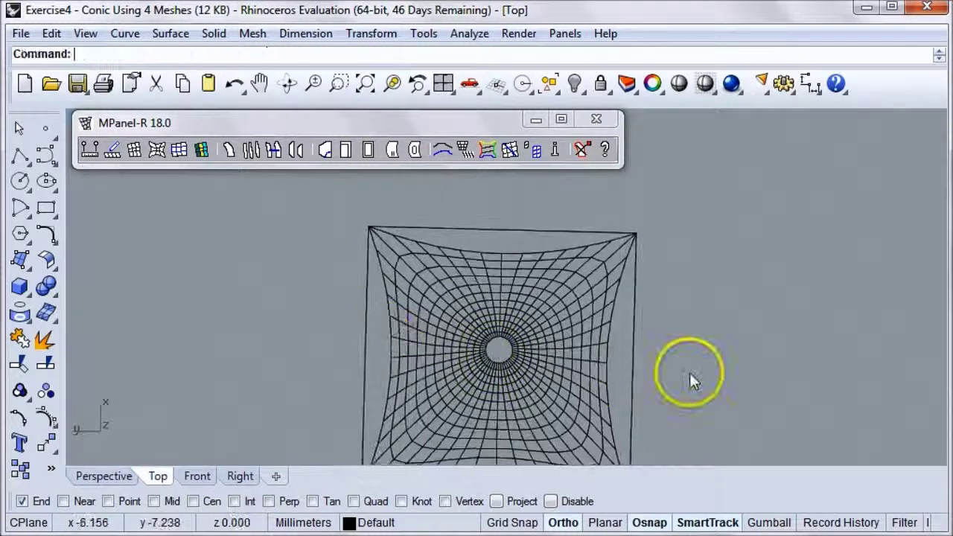
pyautogui.scroll(-2, 681, 401)
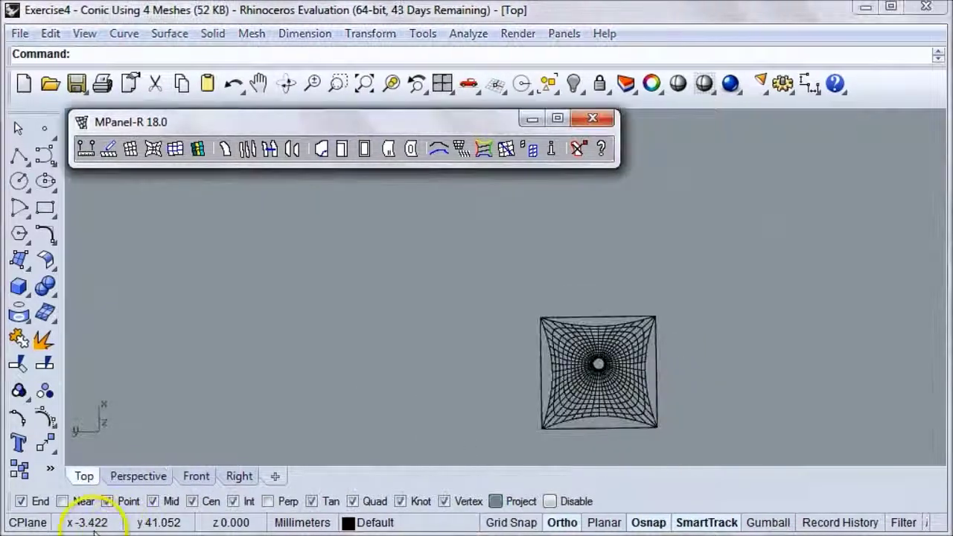
pyautogui.click(371, 34)
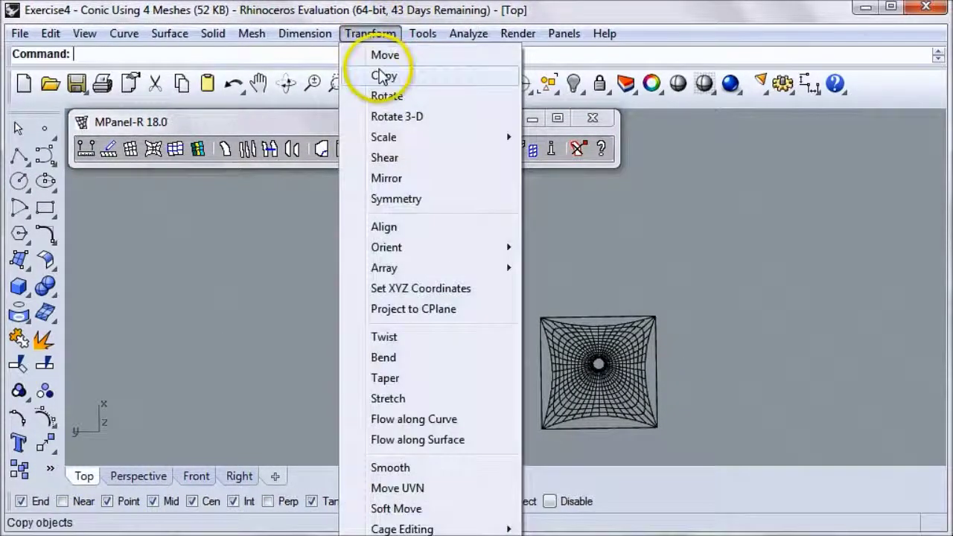
pyautogui.click(383, 75)
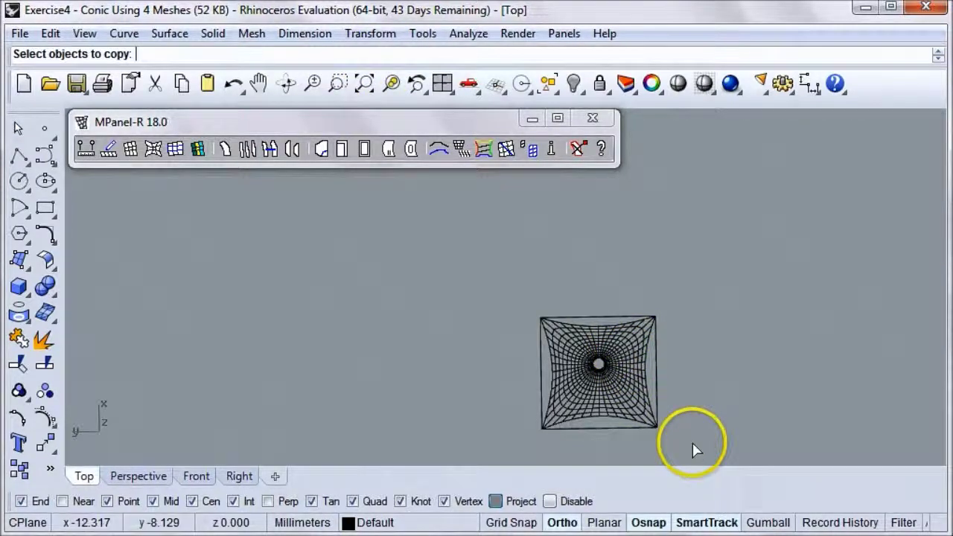
pyautogui.moveTo(752, 450); pyautogui.dragTo(504, 289)
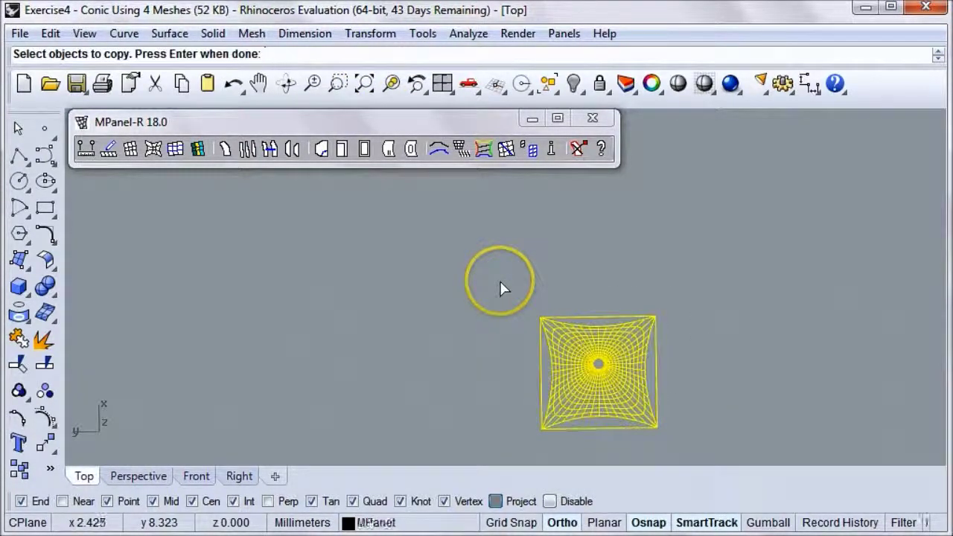
pyautogui.rightClick(501, 287)
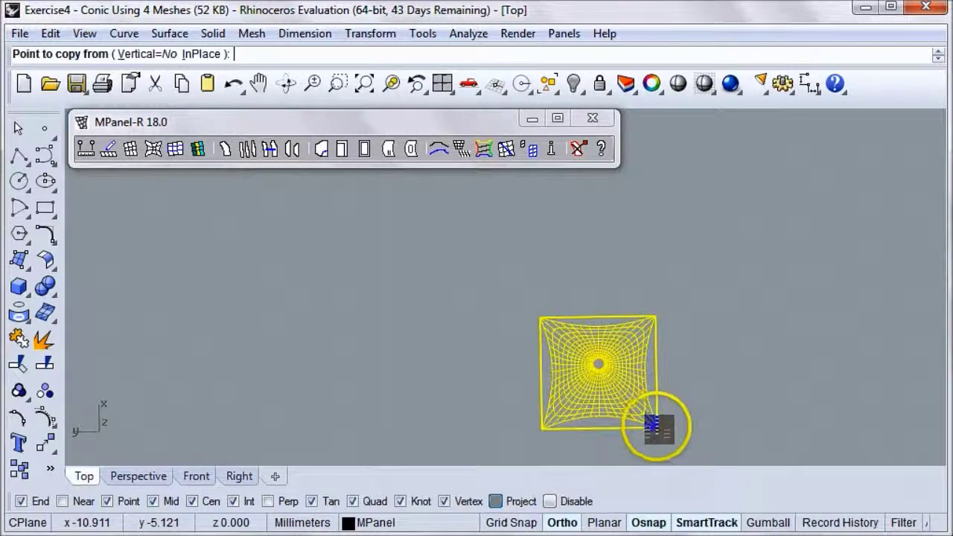
pyautogui.click(655, 424)
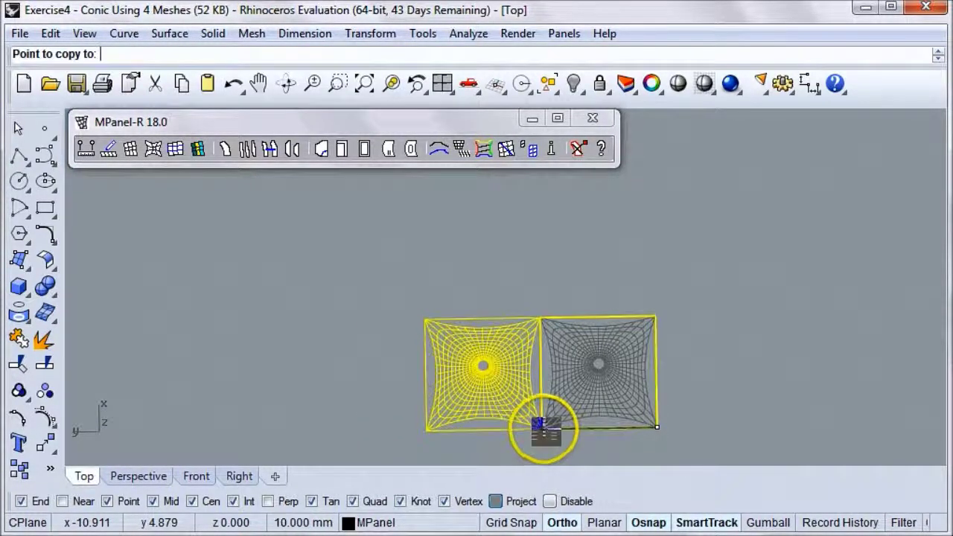
pyautogui.click(537, 423)
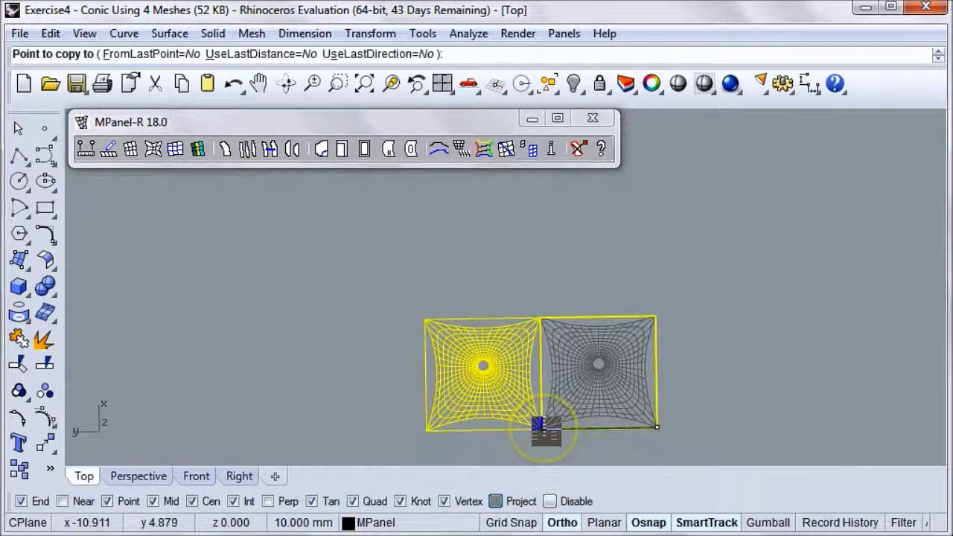
pyautogui.press('Escape')
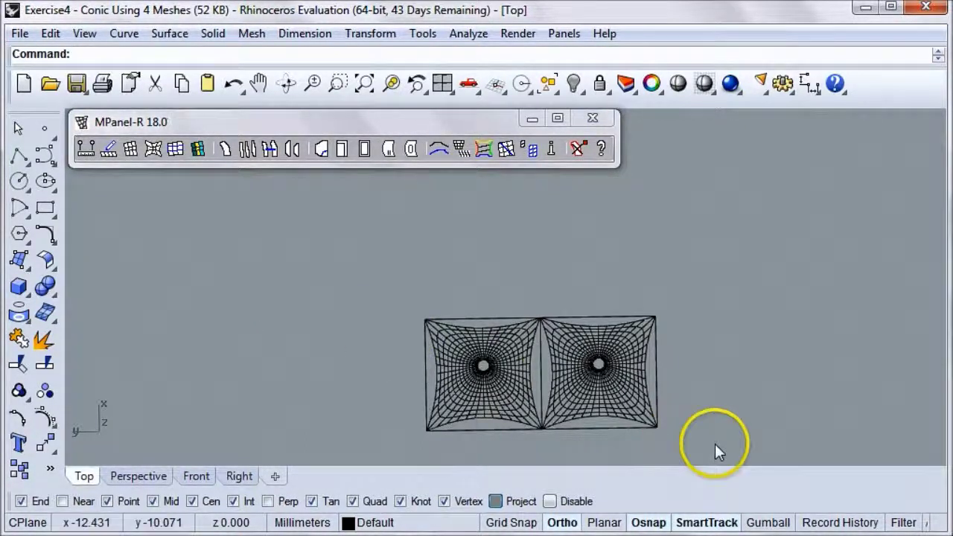
# Relax both selected meshes together as joined edge meshes and clear the red lines
pyautogui.moveTo(703, 445); pyautogui.dragTo(381, 302)
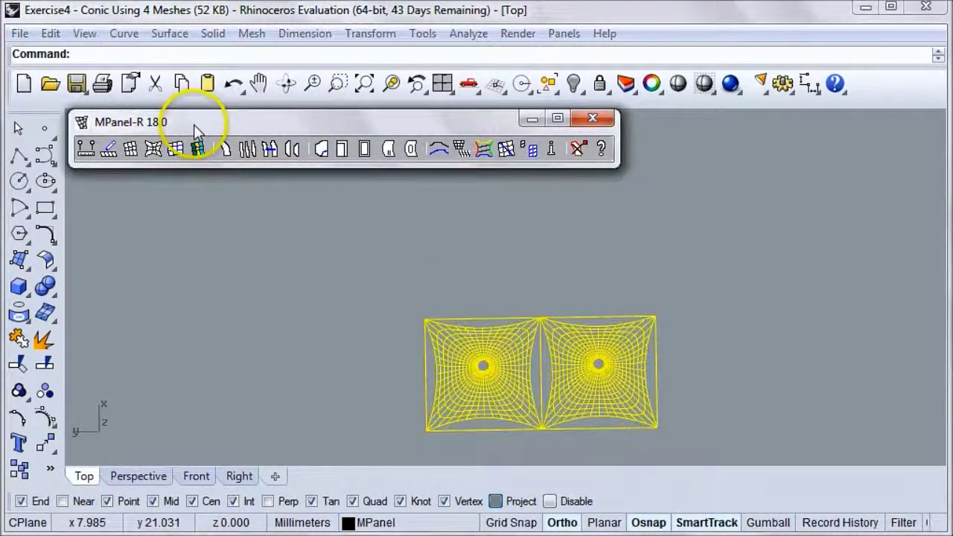
pyautogui.rightClick(175, 149)
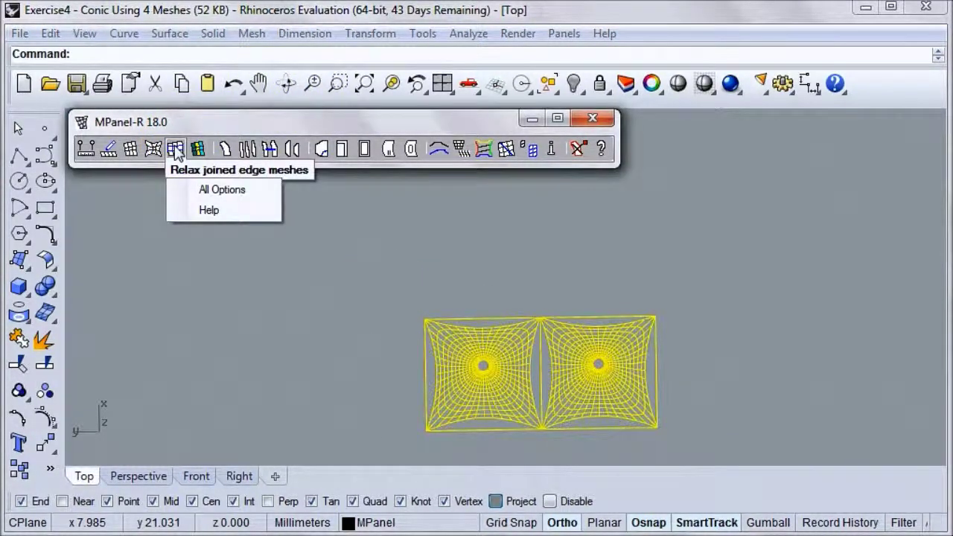
pyautogui.click(211, 346)
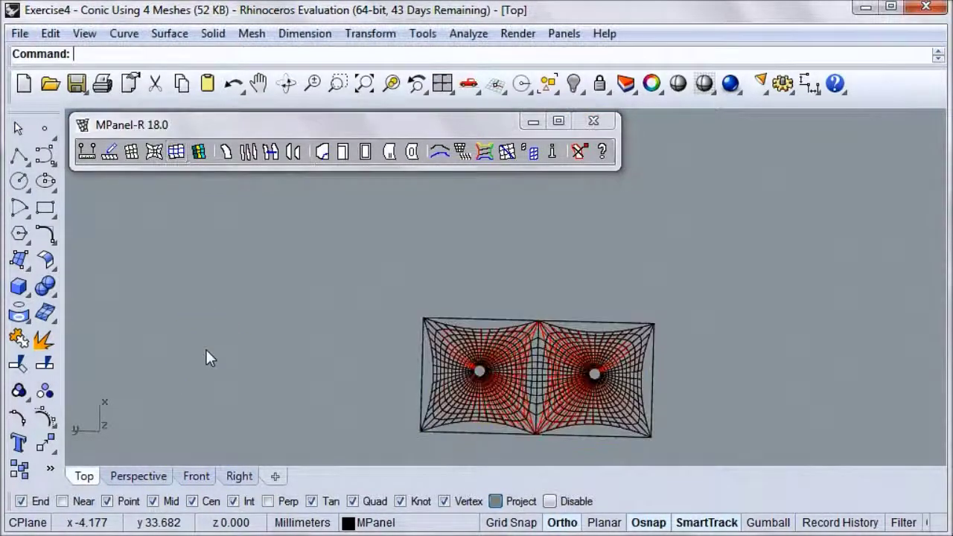
pyautogui.click(564, 184)
pyautogui.click(578, 151)
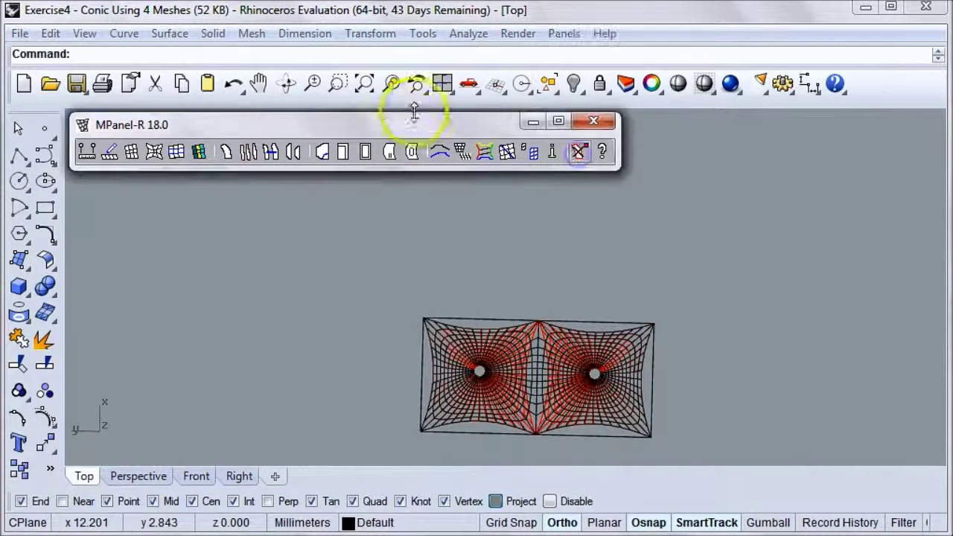
pyautogui.click(287, 83)
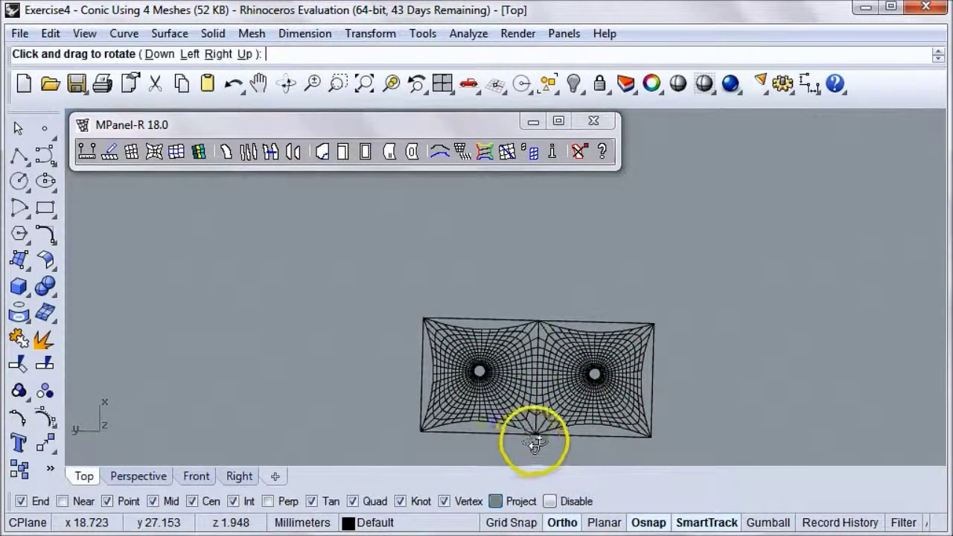
pyautogui.moveTo(543, 405); pyautogui.dragTo(531, 308)
pyautogui.scroll(4, 531, 308)
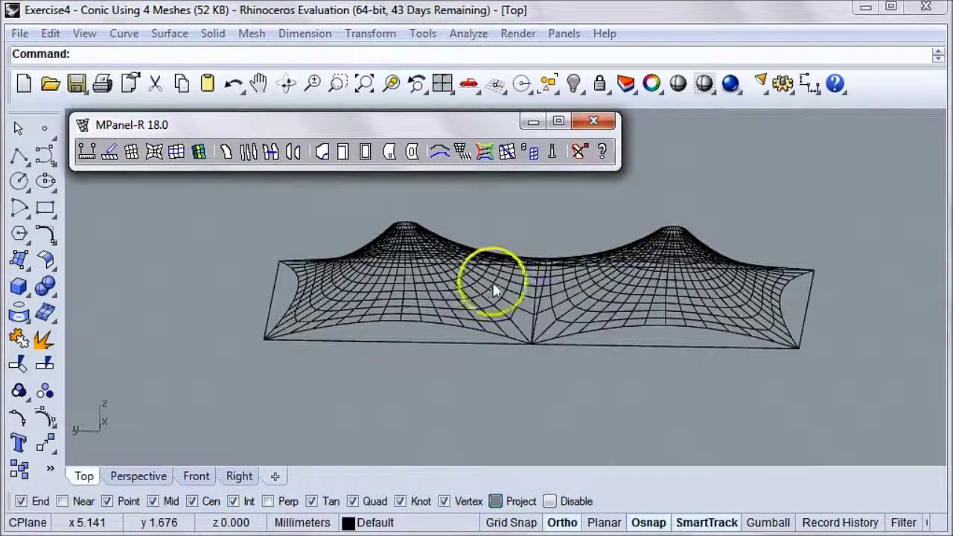
pyautogui.click(464, 277)
pyautogui.scroll(-1, 439, 250)
pyautogui.click(285, 85)
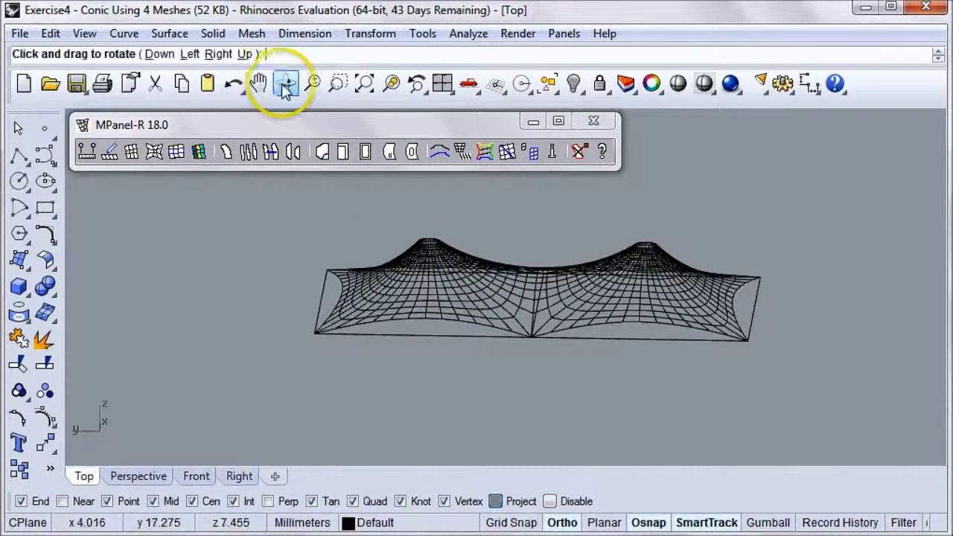
pyautogui.moveTo(511, 248); pyautogui.dragTo(511, 333)
pyautogui.press('Up')
pyautogui.press('Up')
pyautogui.press('Up')
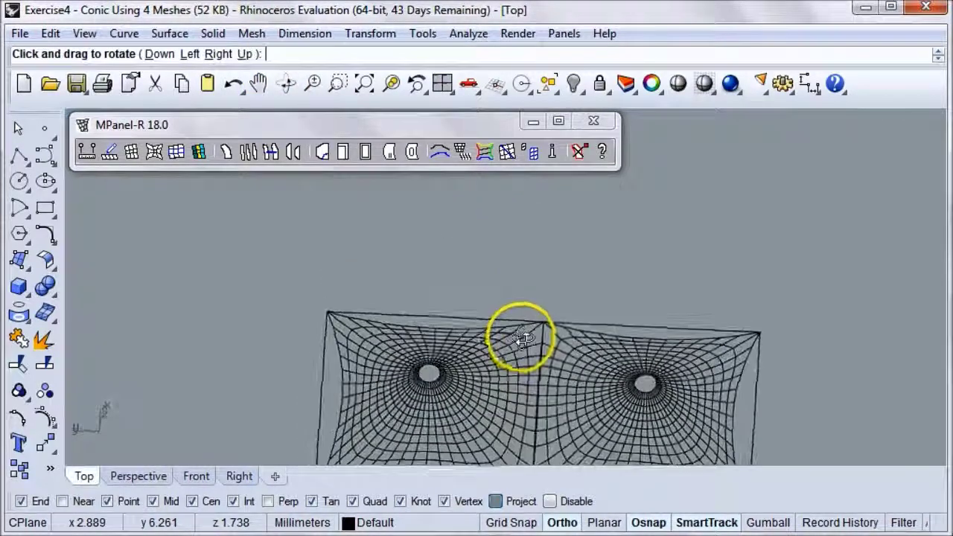
pyautogui.press('Return')
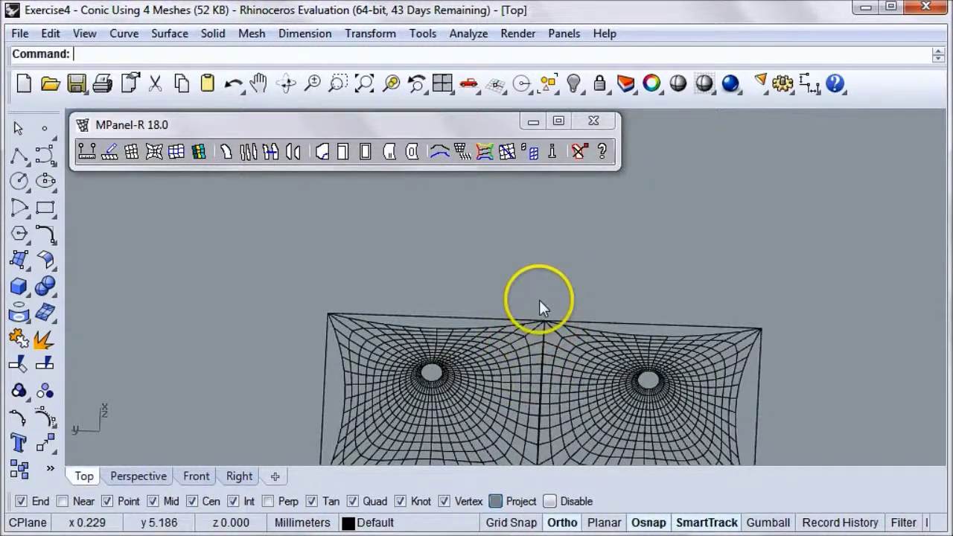
pyautogui.scroll(1, 540, 316)
pyautogui.scroll(-2, 539, 319)
pyautogui.scroll(-1, 538, 320)
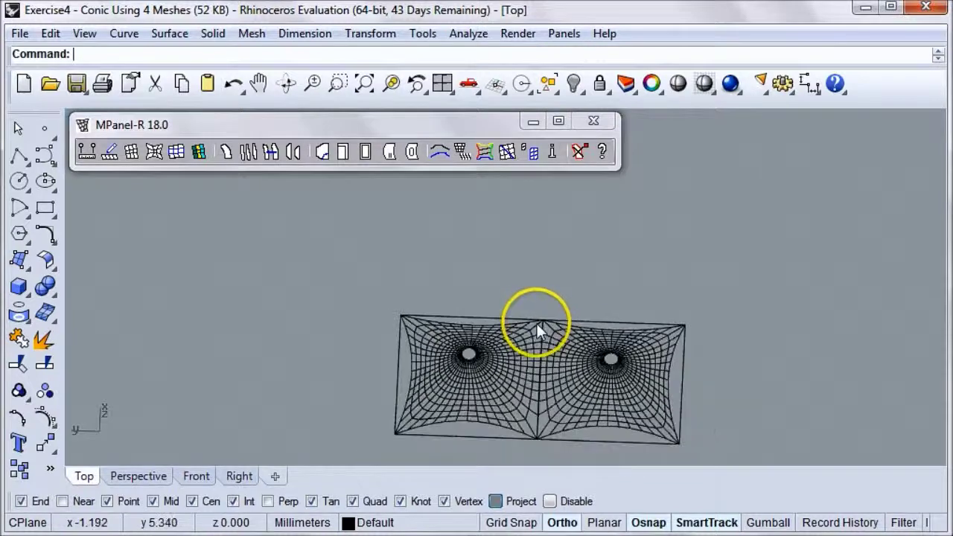
pyautogui.click(285, 86)
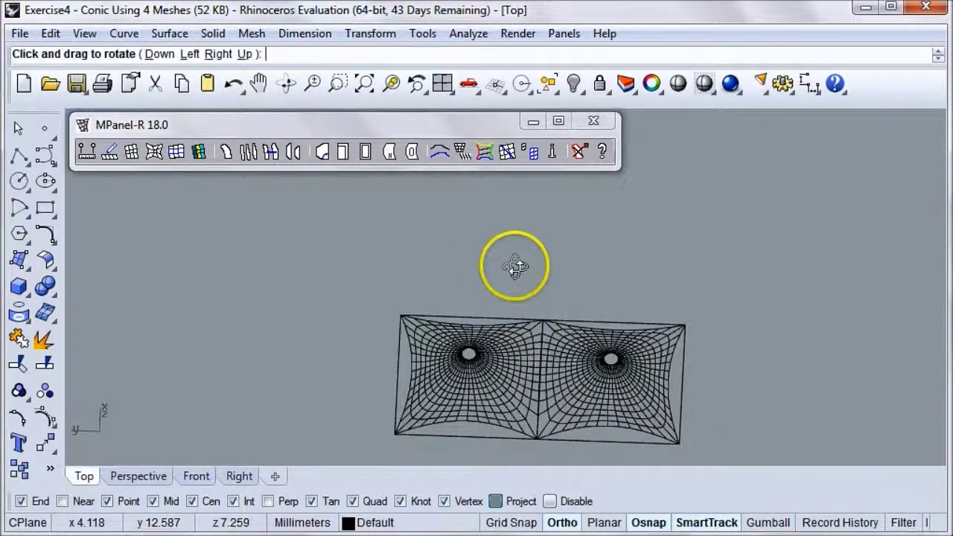
pyautogui.press('Return')
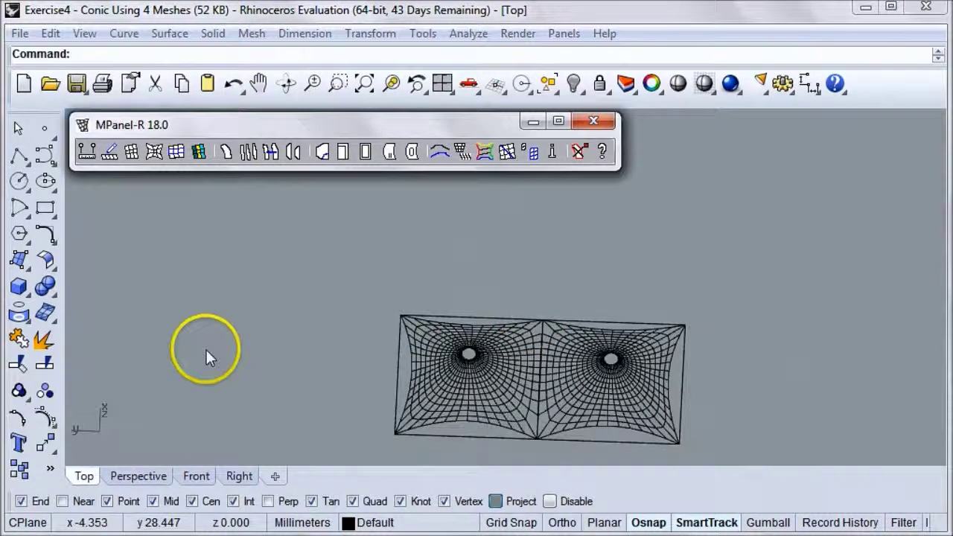
# Turn on control points for both joined conic meshes and tilt the view toward them
pyautogui.click(43, 419)
pyautogui.moveTo(701, 440); pyautogui.dragTo(368, 281)
pyautogui.press('Return')
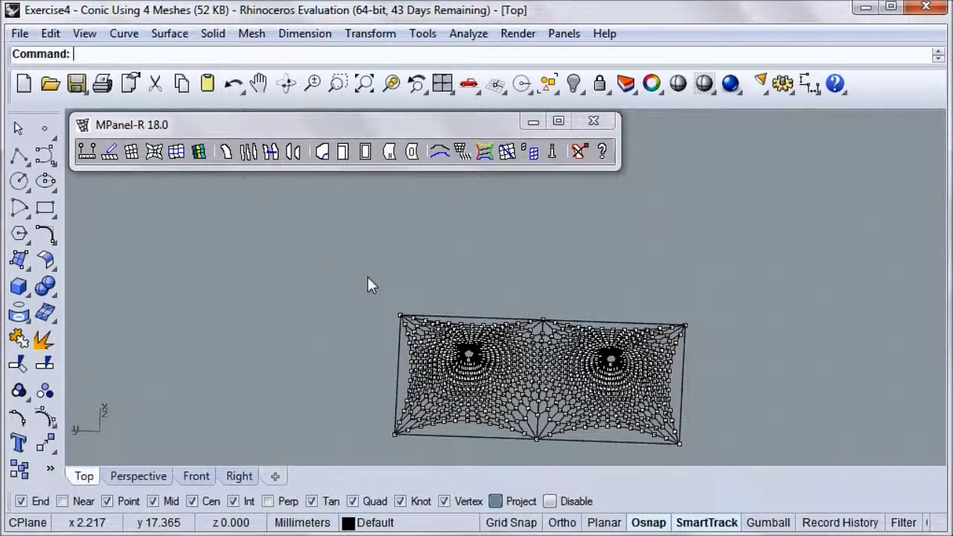
pyautogui.click(289, 87)
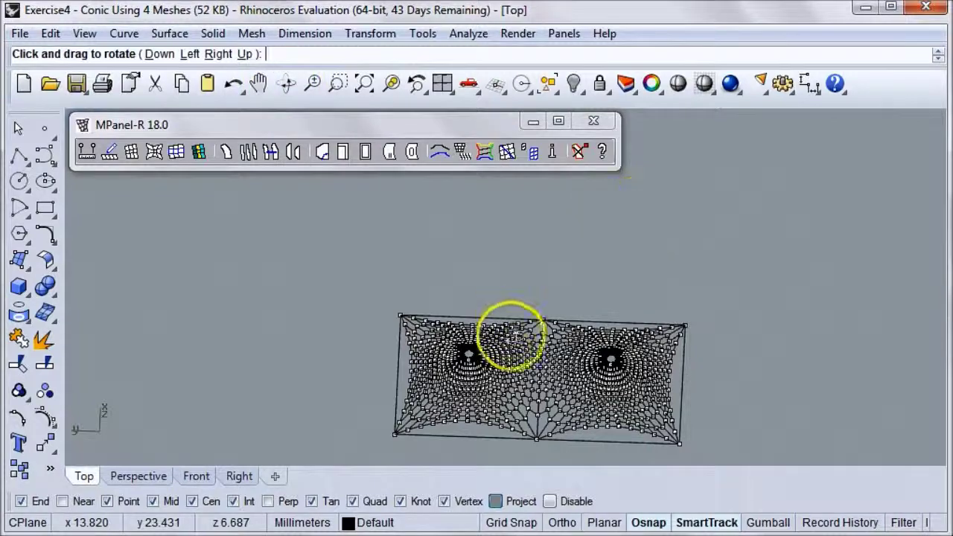
pyautogui.moveTo(547, 276); pyautogui.dragTo(701, 382)
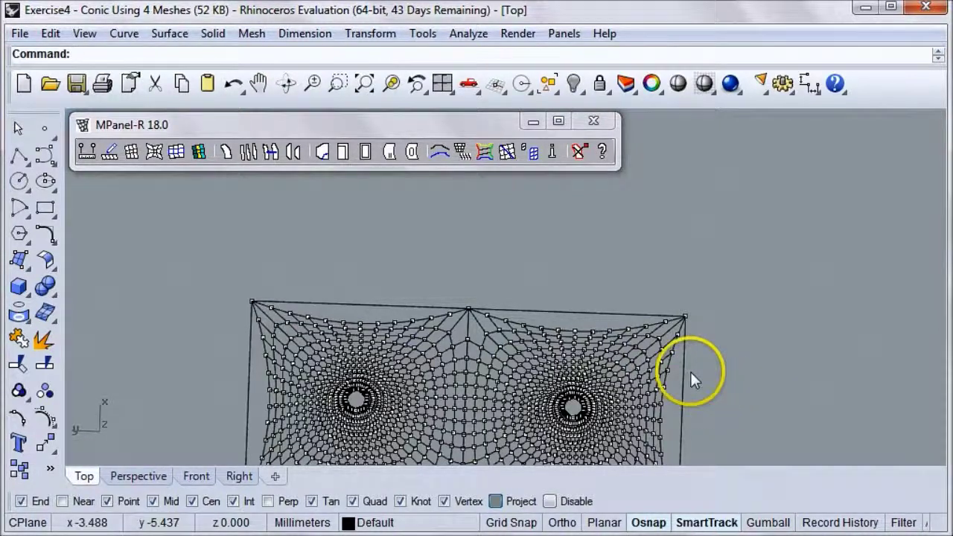
# Drag the outline's top-right corner point up and to the right
pyautogui.click(685, 315)
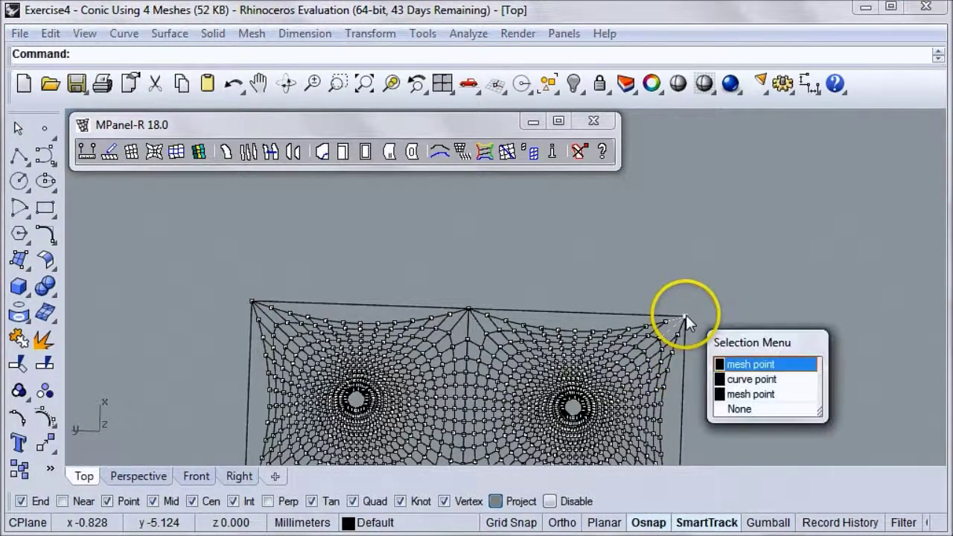
pyautogui.click(752, 381)
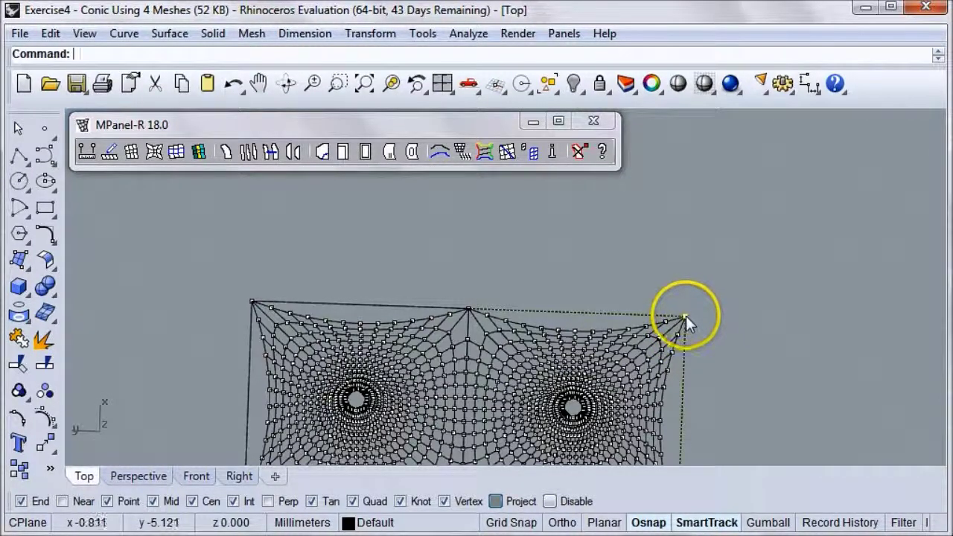
pyautogui.moveTo(685, 316); pyautogui.dragTo(722, 286)
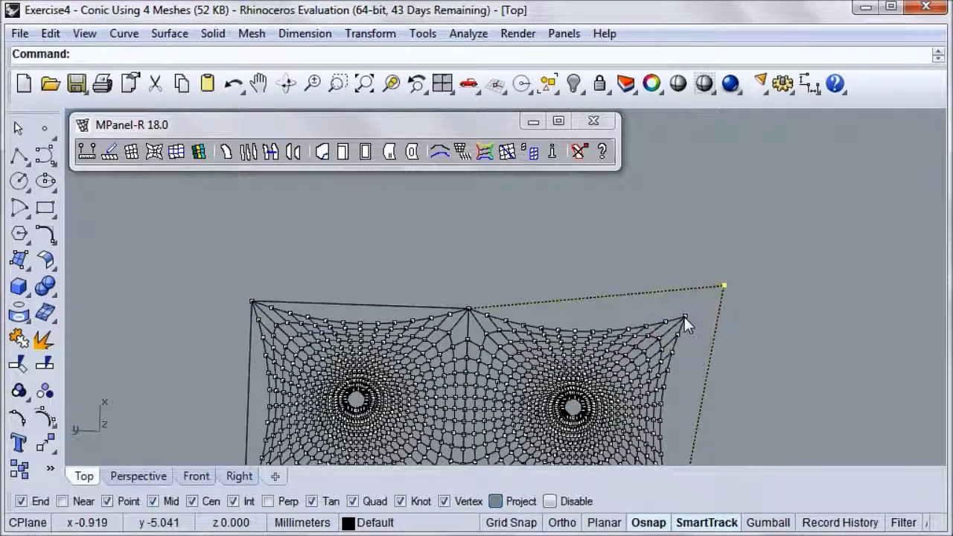
# Drag the mesh's top-right corner vertex onto the outline's new corner point
pyautogui.click(684, 316)
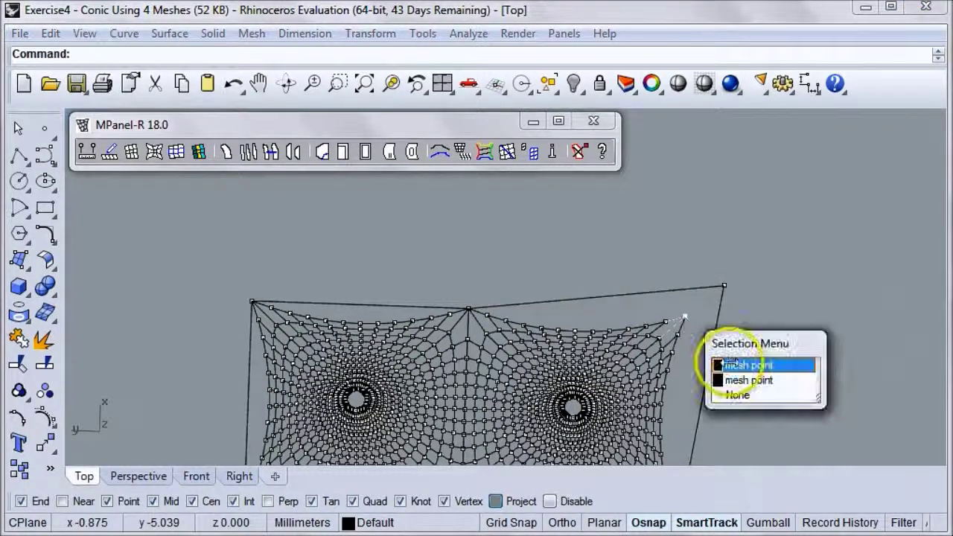
pyautogui.click(733, 366)
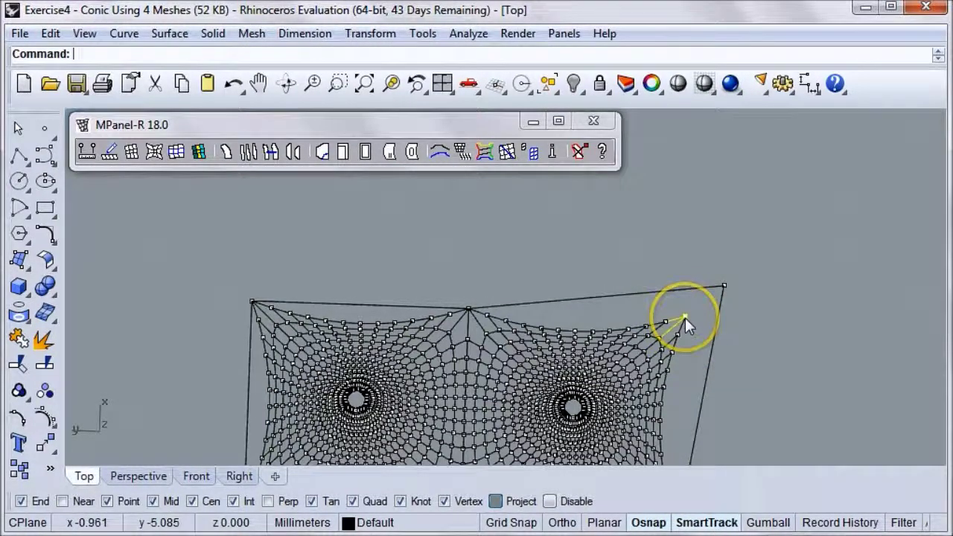
pyautogui.moveTo(686, 316); pyautogui.dragTo(724, 286)
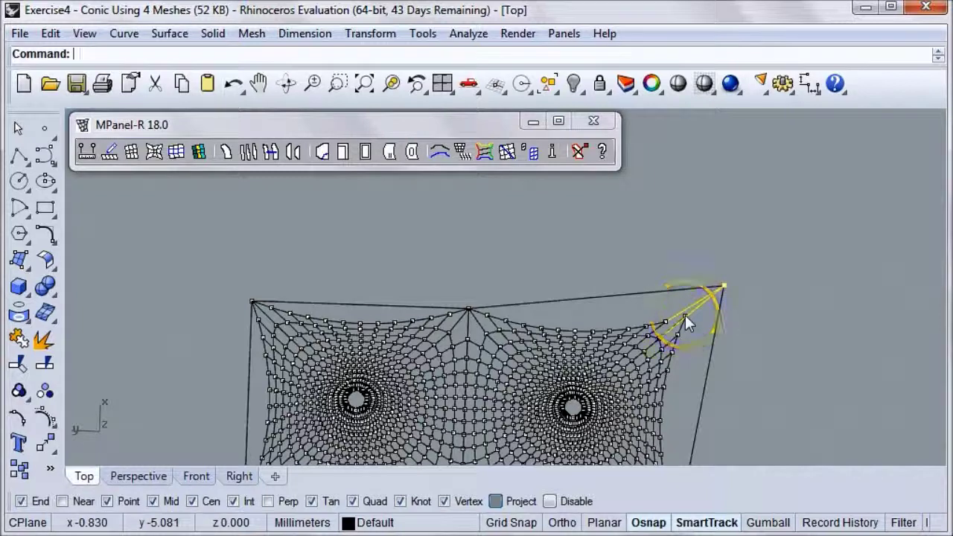
pyautogui.moveTo(684, 315); pyautogui.dragTo(723, 286)
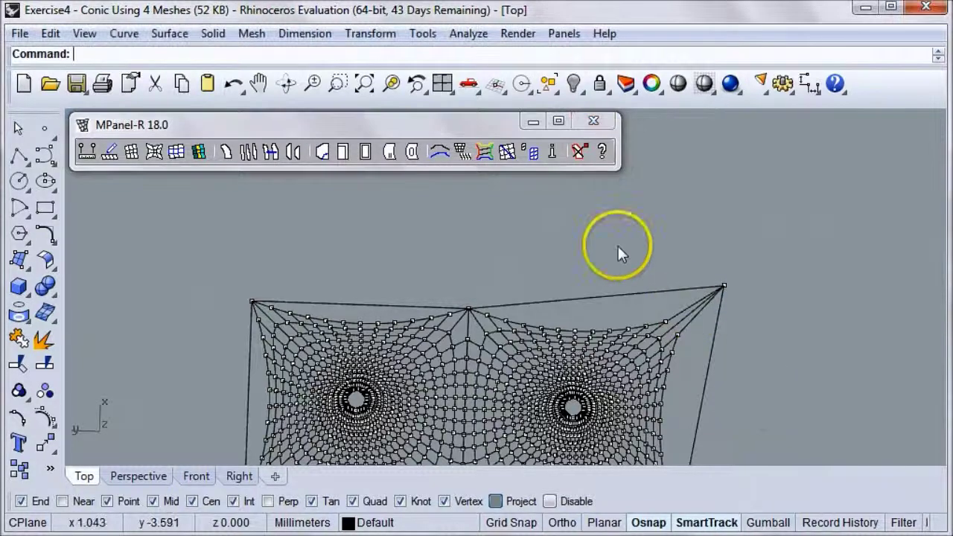
pyautogui.scroll(-4, 581, 238)
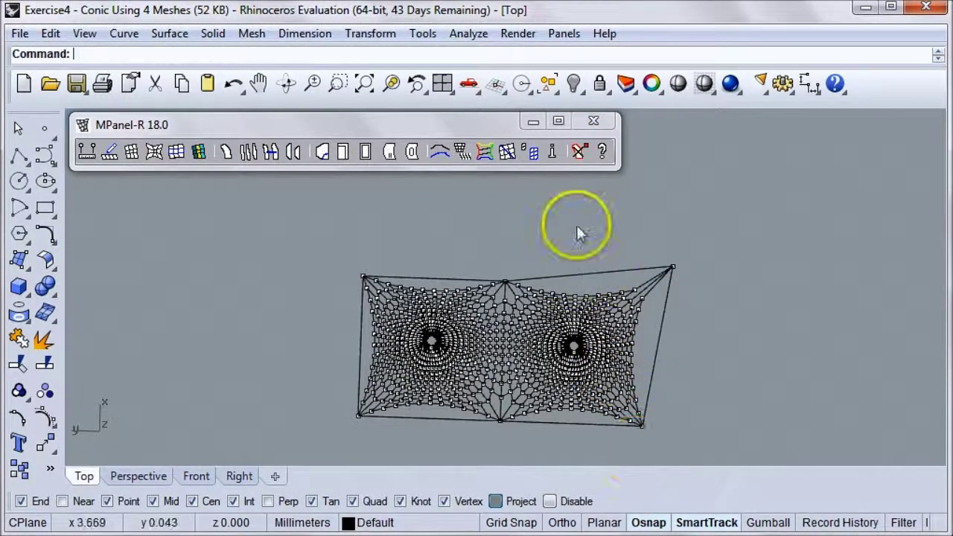
# Drag the outline's lower-right corner point further down and to the right
pyautogui.scroll(-1, 580, 231)
pyautogui.scroll(1, 632, 428)
pyautogui.scroll(3, 632, 421)
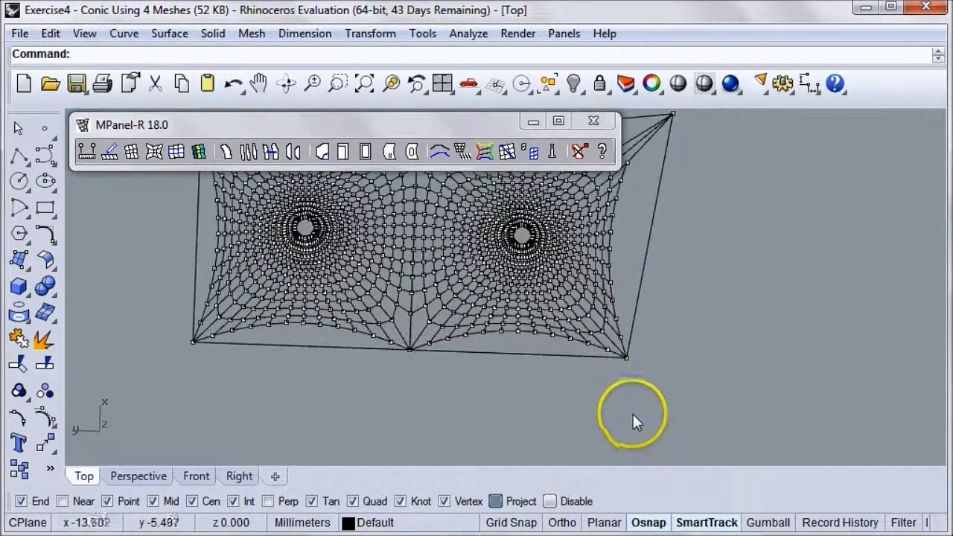
pyautogui.click(624, 359)
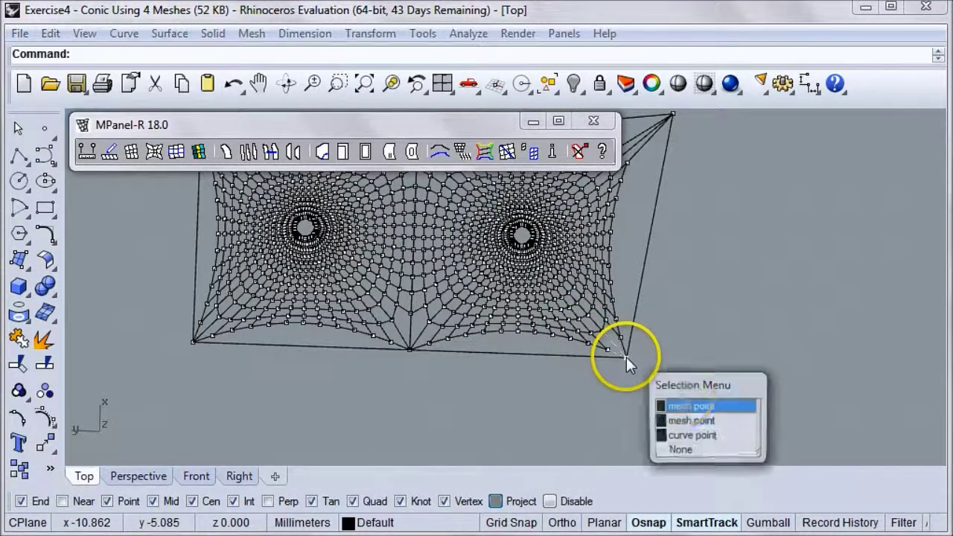
pyautogui.click(679, 438)
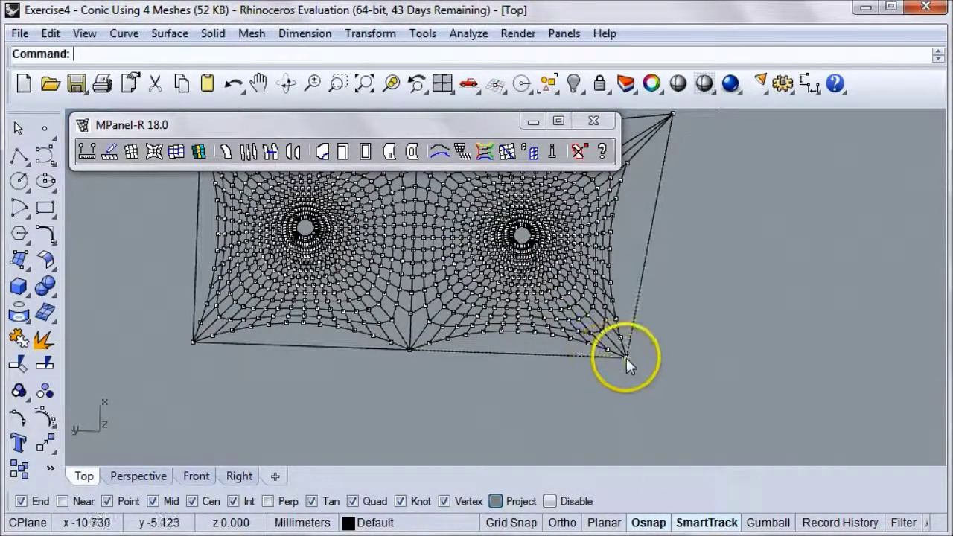
pyautogui.moveTo(625, 358); pyautogui.dragTo(650, 392)
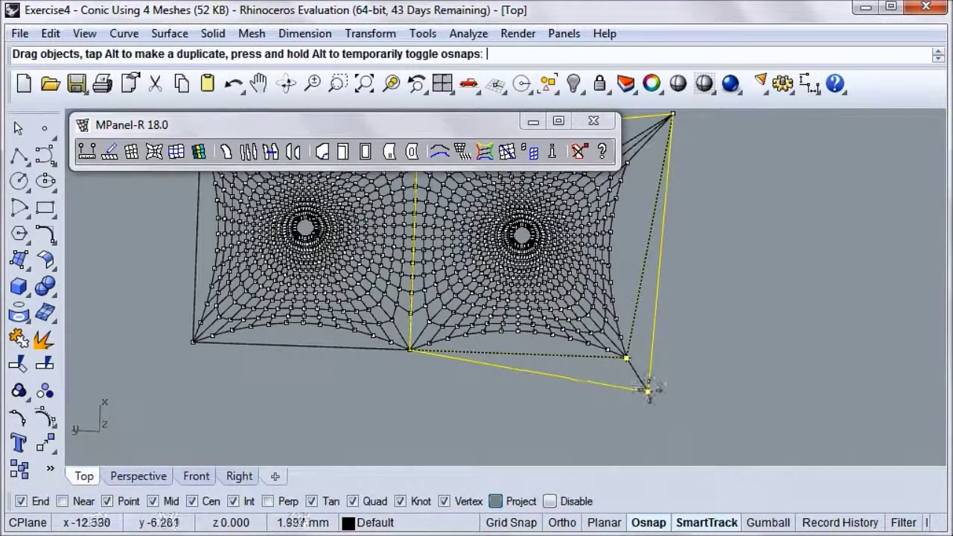
pyautogui.moveTo(647, 389); pyautogui.dragTo(653, 390)
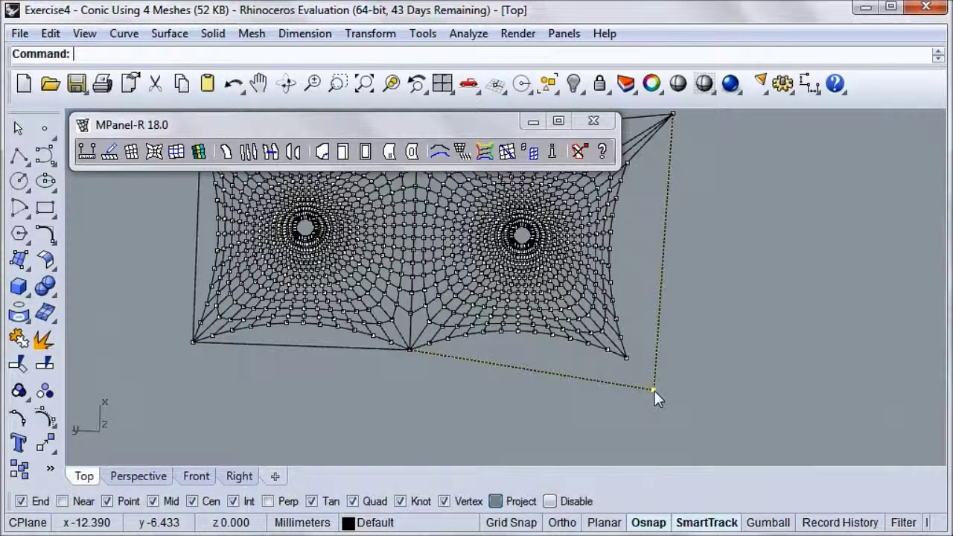
# Snap the mesh's lower-right corner vertex onto the new outline corner, then deselect it
pyautogui.click(625, 364)
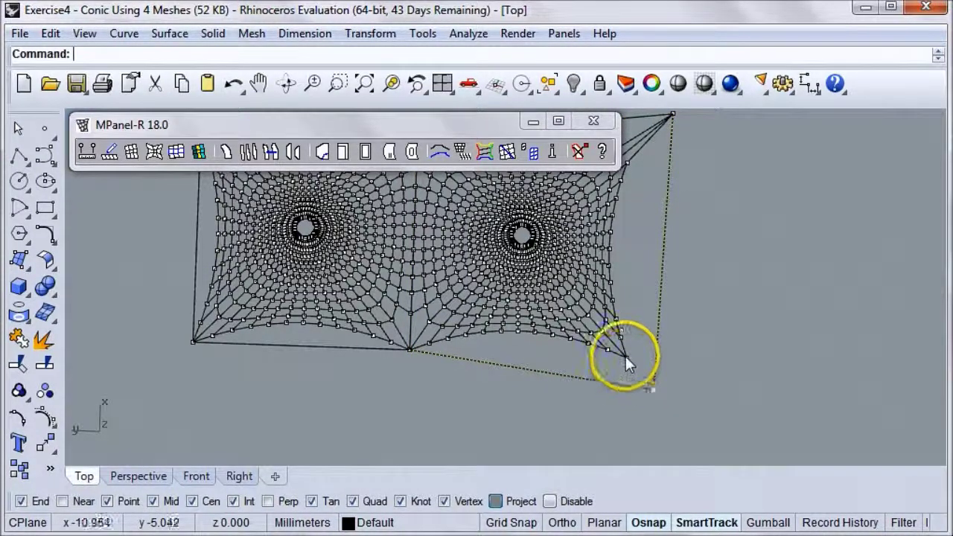
pyautogui.click(646, 405)
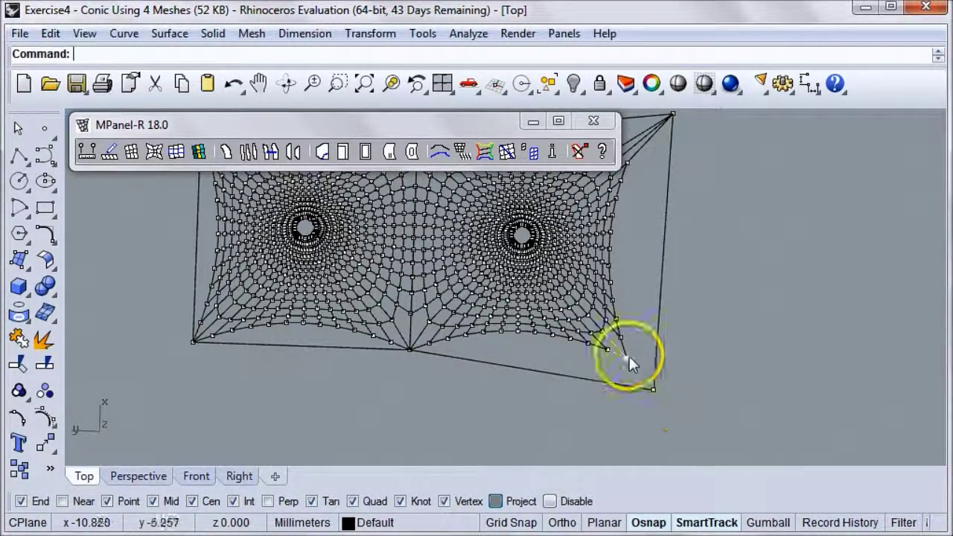
pyautogui.moveTo(629, 365); pyautogui.dragTo(656, 393)
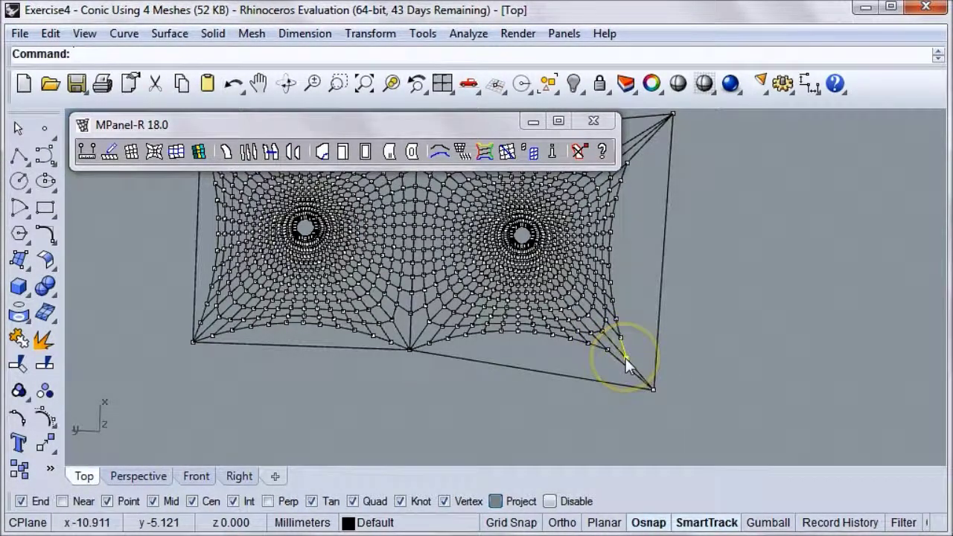
pyautogui.moveTo(627, 360); pyautogui.dragTo(656, 395)
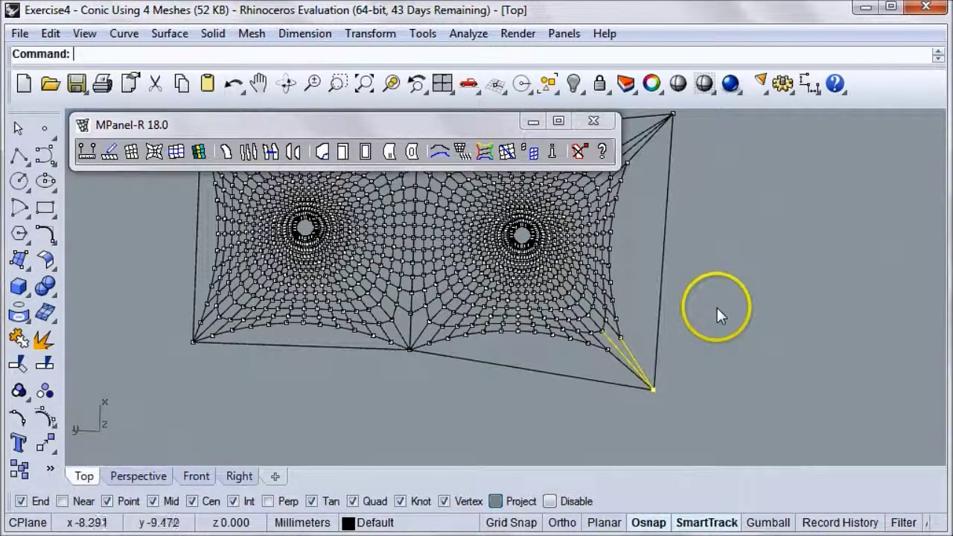
pyautogui.click(234, 416)
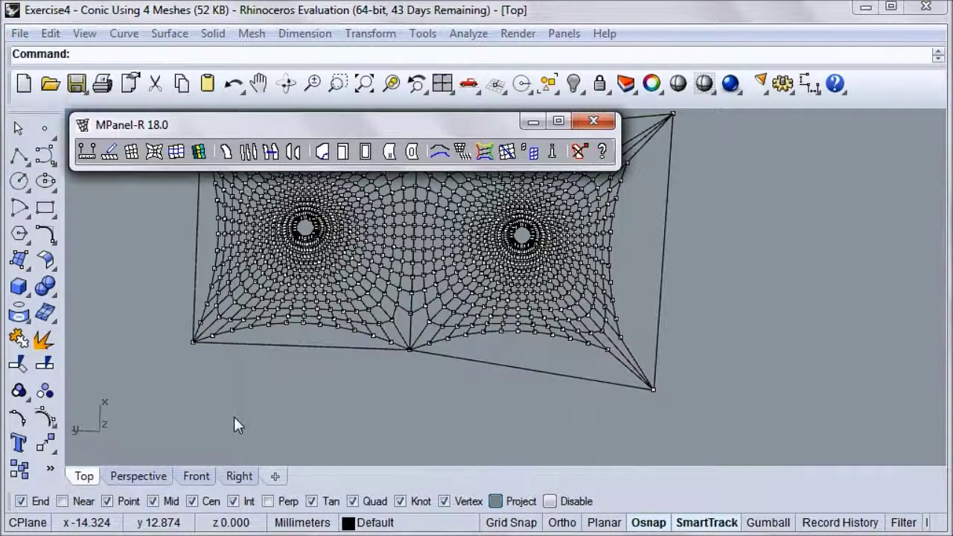
# Hide control points, relax both joined meshes again, and clear the red overlay
pyautogui.click(237, 414)
pyautogui.press('Escape')
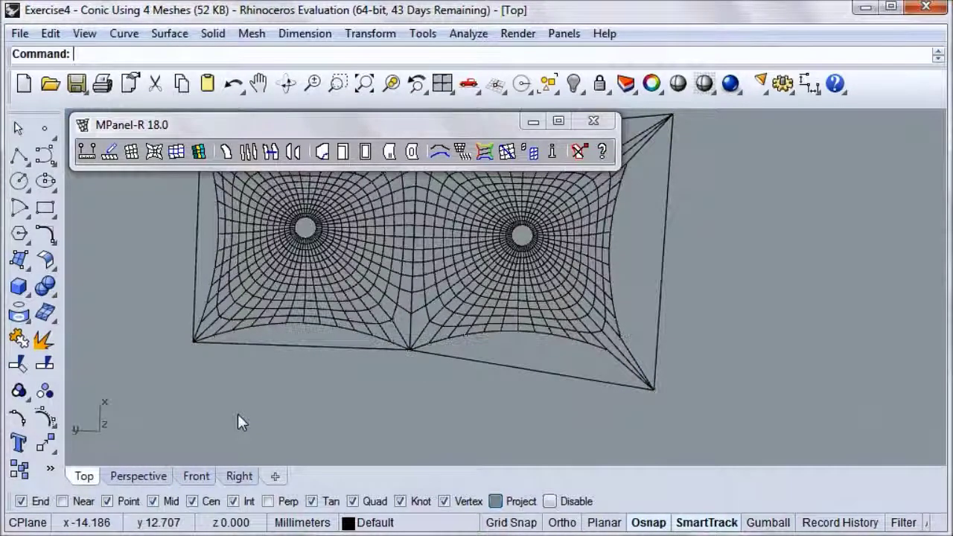
pyautogui.moveTo(757, 443); pyautogui.dragTo(127, 153)
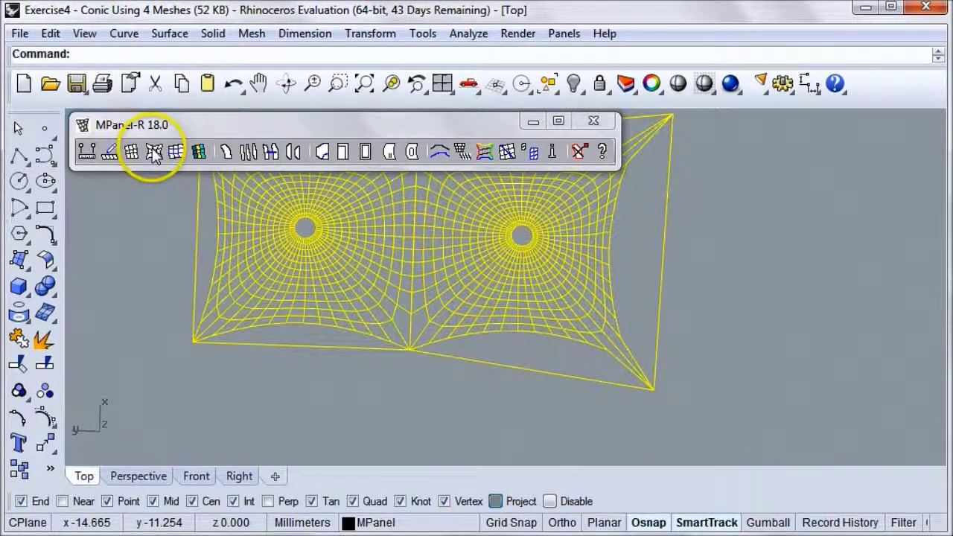
pyautogui.click(154, 152)
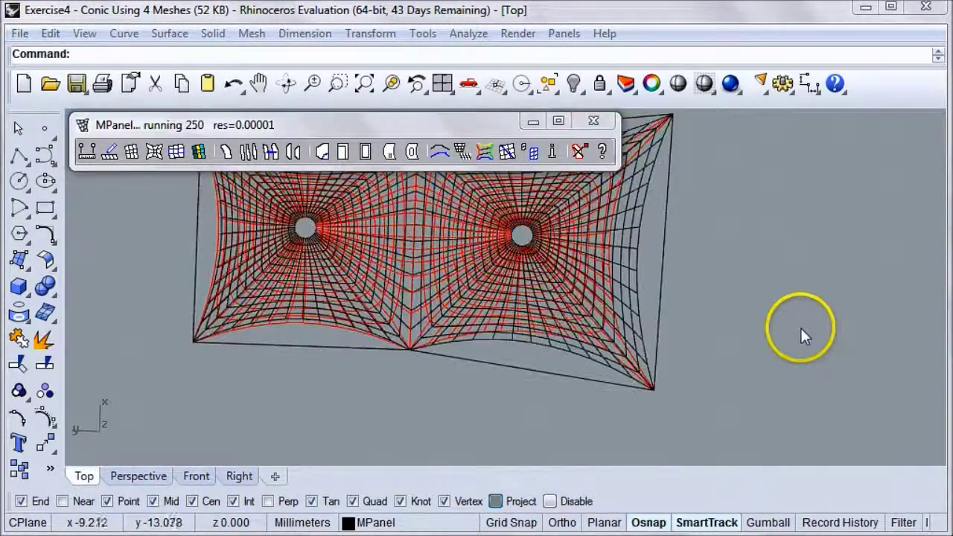
pyautogui.click(579, 153)
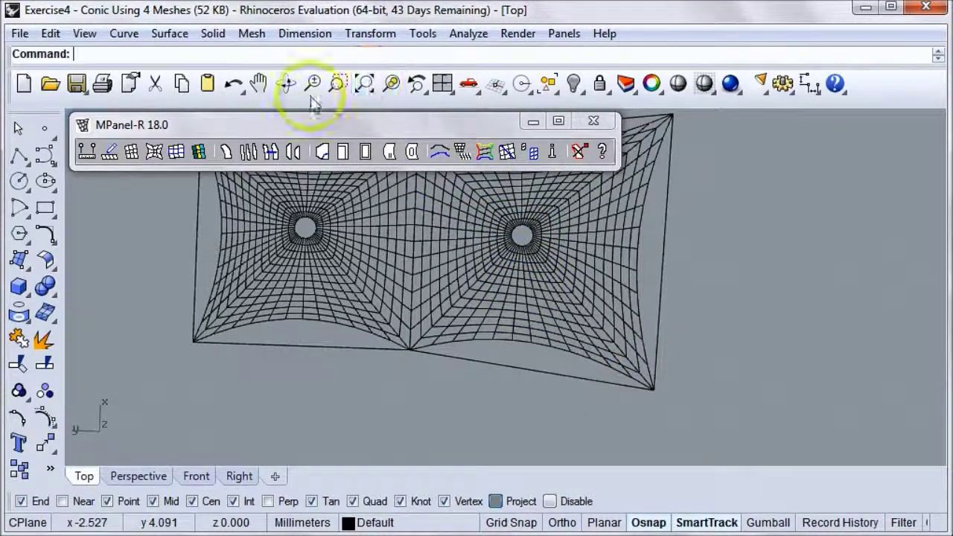
# Orbit the Top view to inspect the relaxed double-ring membrane's peaks and curved edges
pyautogui.click(285, 84)
pyautogui.moveTo(404, 389); pyautogui.dragTo(424, 397)
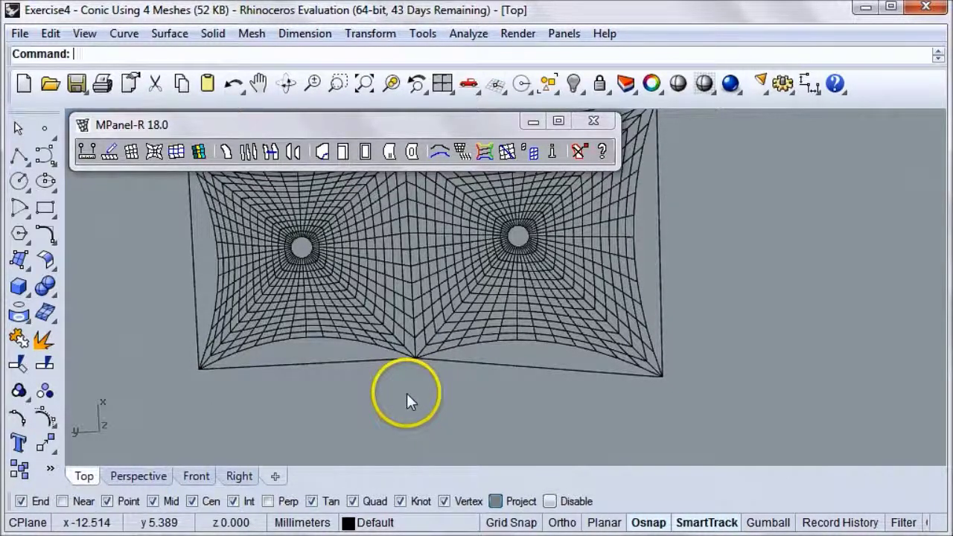
pyautogui.moveTo(361, 386); pyautogui.dragTo(453, 288)
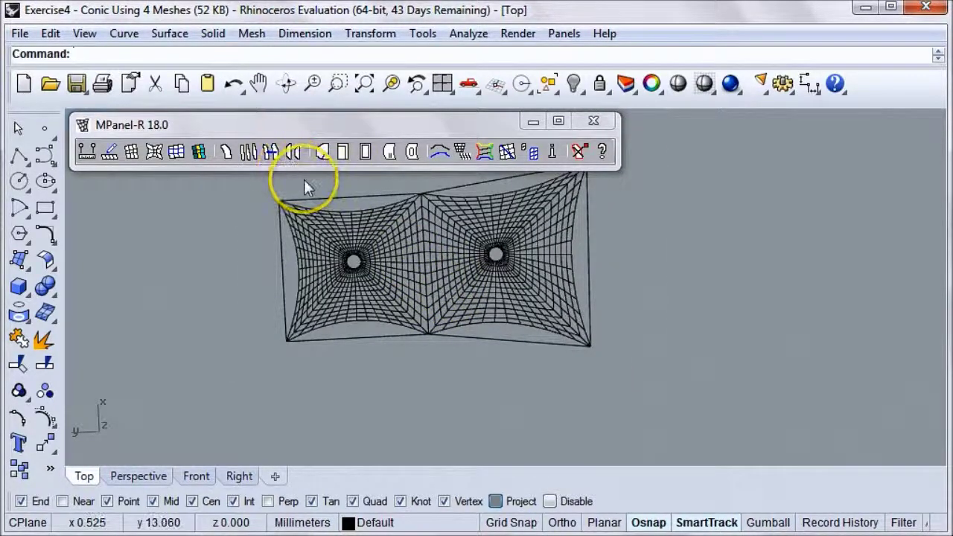
# Set the model builder to Draw conic with Fixed Edges (3 m base, 0.5 m ring and height)
pyautogui.scroll(2, 303, 187)
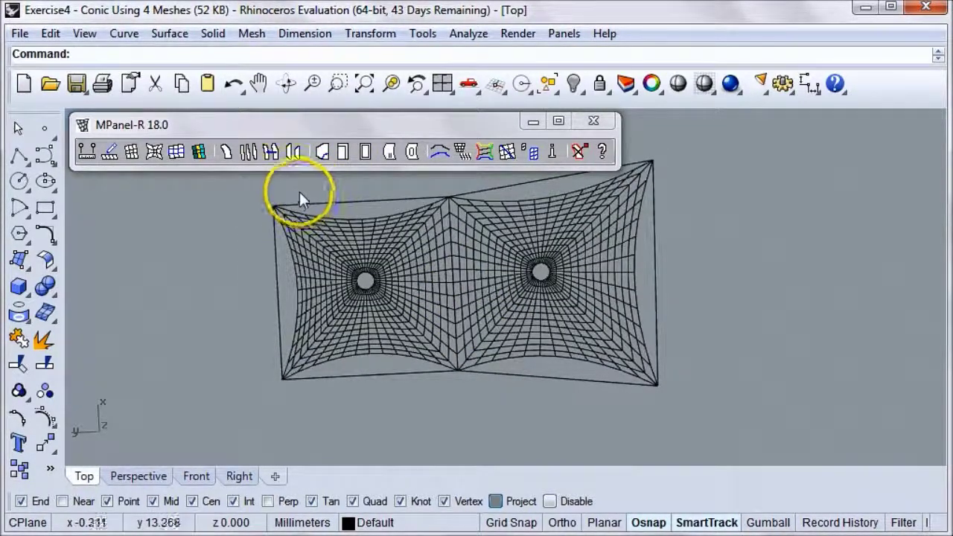
pyautogui.click(108, 153)
pyautogui.click(185, 403)
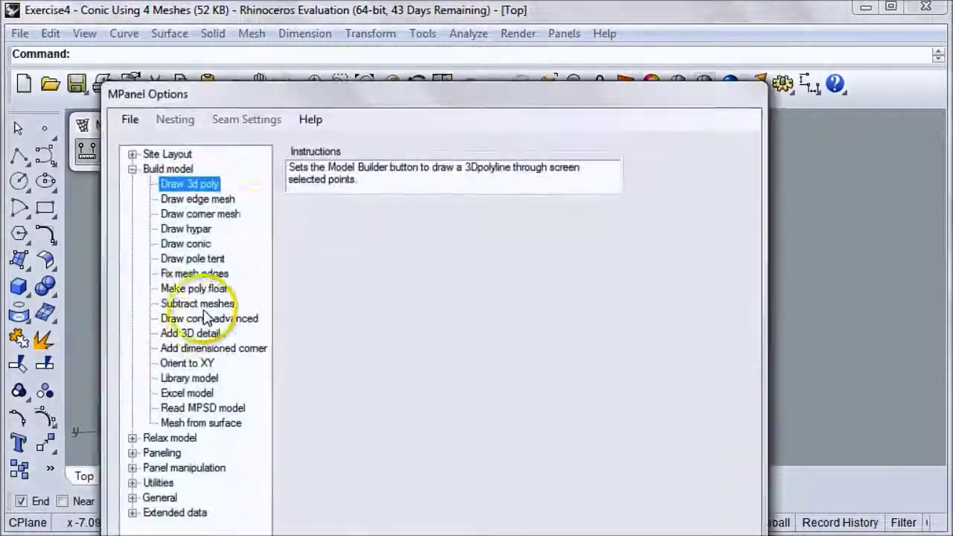
pyautogui.click(199, 245)
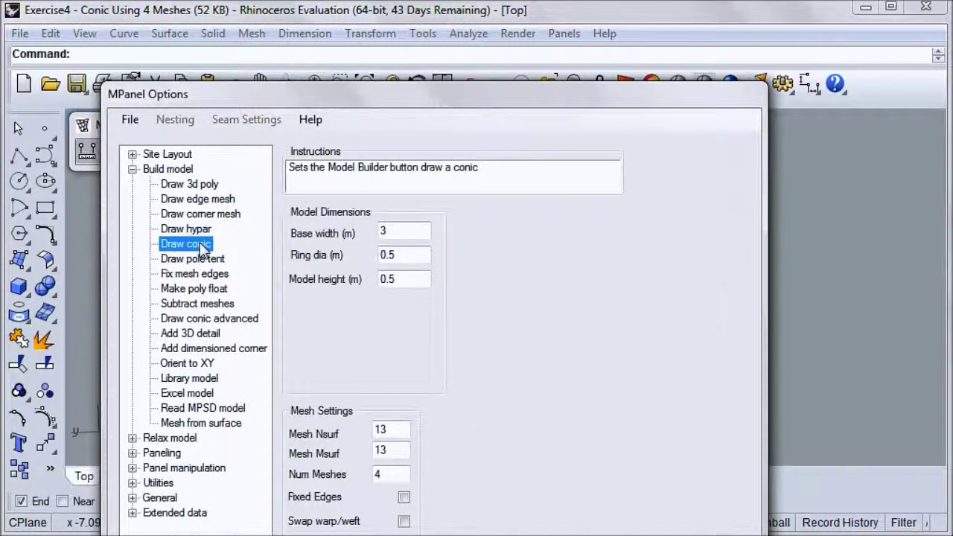
pyautogui.click(402, 497)
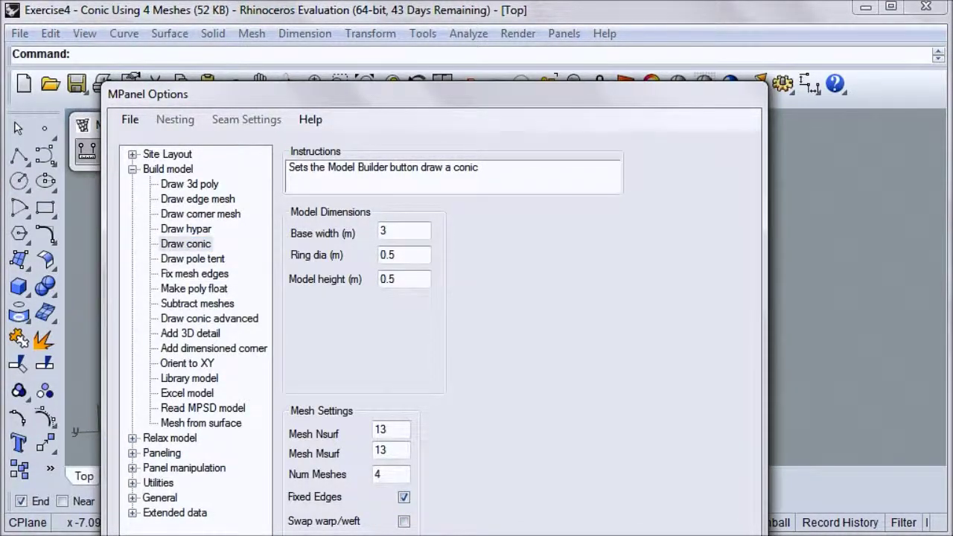
pyautogui.press('Return')
pyautogui.click(119, 127)
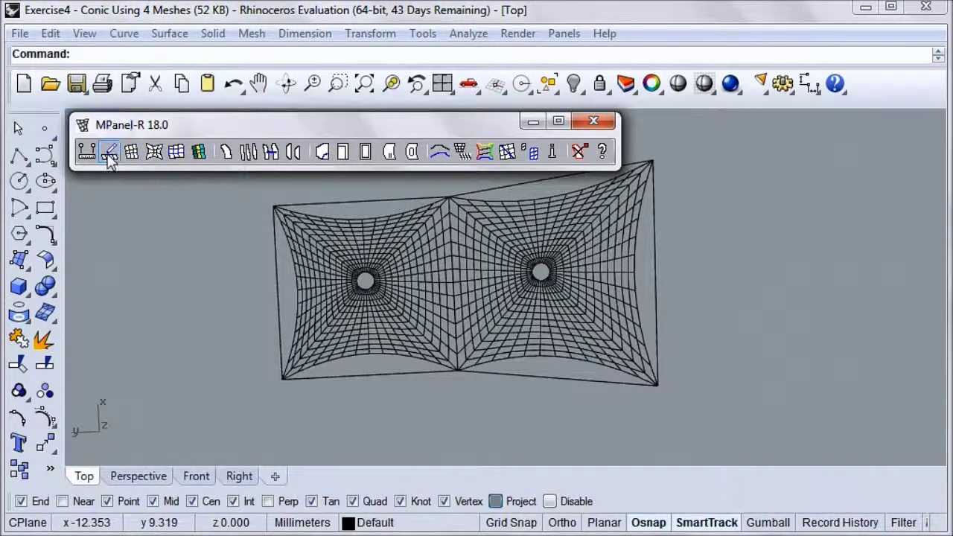
# Place a new small fixed-edge conic mesh to the right of the membranes
pyautogui.click(110, 156)
pyautogui.click(106, 157)
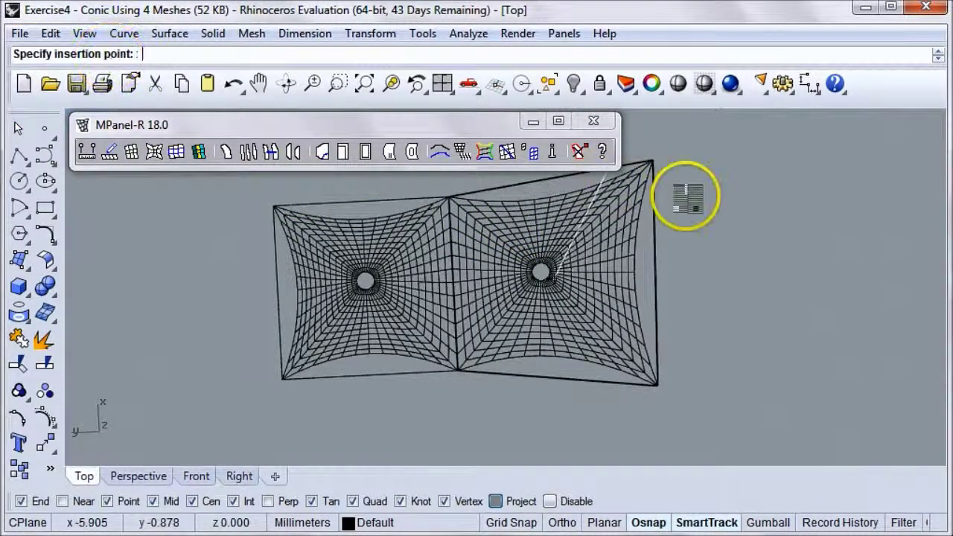
pyautogui.press('Escape')
pyautogui.click(862, 303)
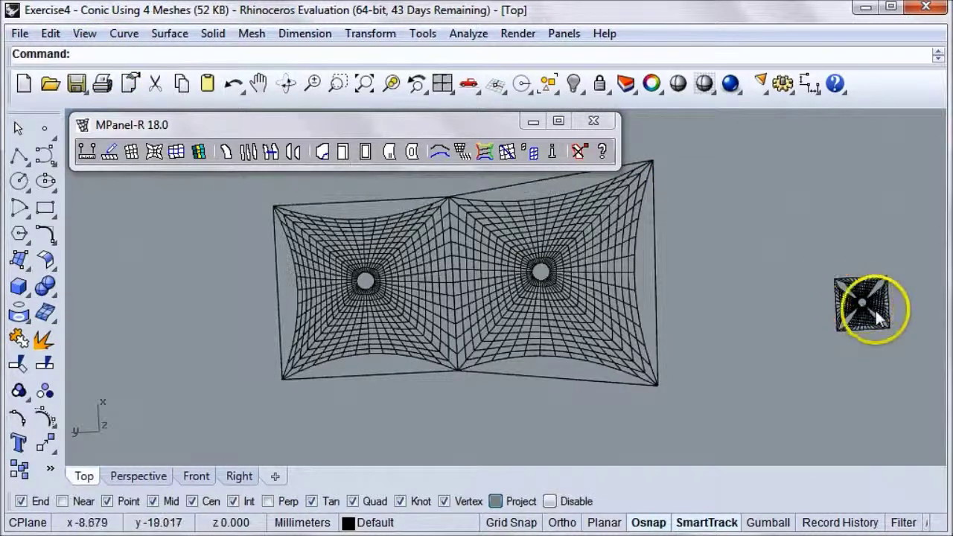
# Relax the small conic mesh with Relax joined edge meshes and delete the unrelaxed original
pyautogui.scroll(3, 889, 350)
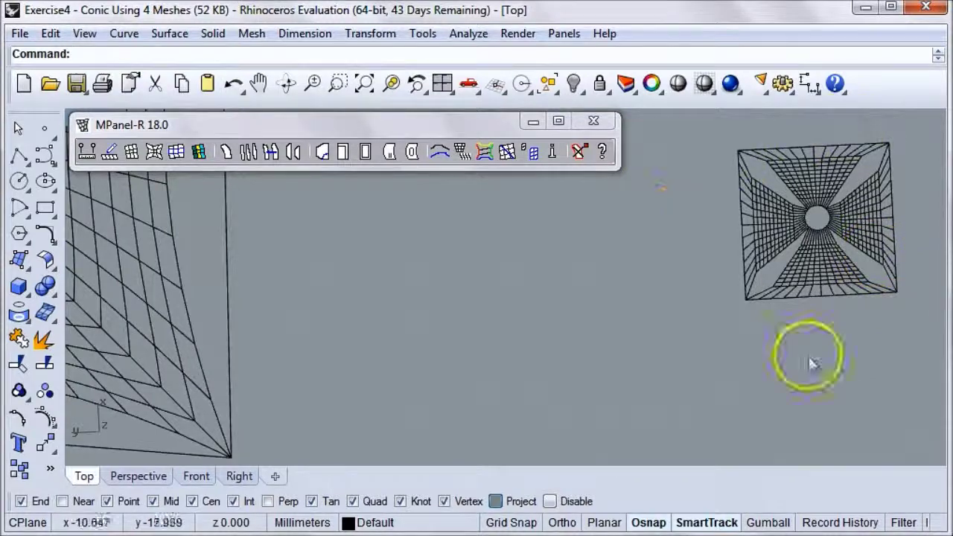
pyautogui.moveTo(916, 345); pyautogui.dragTo(702, 128)
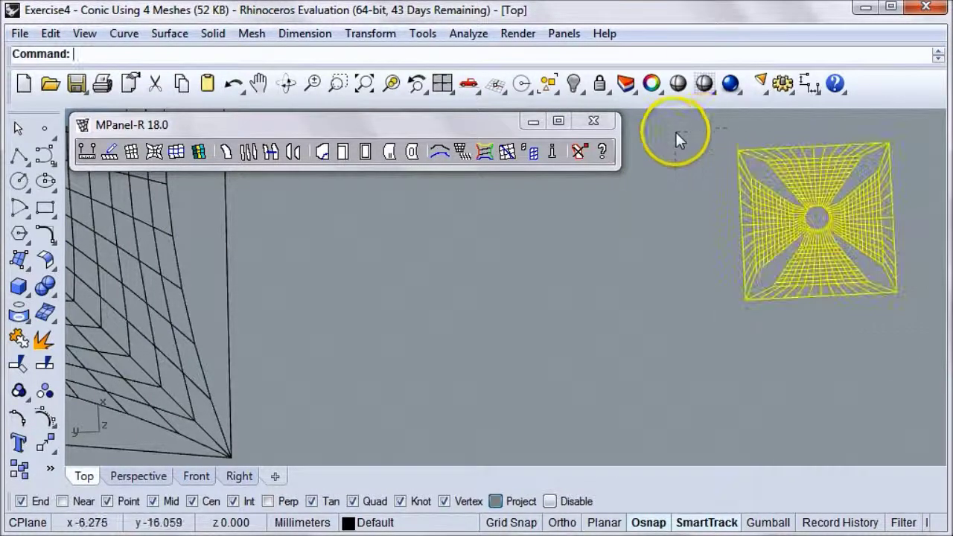
pyautogui.click(179, 154)
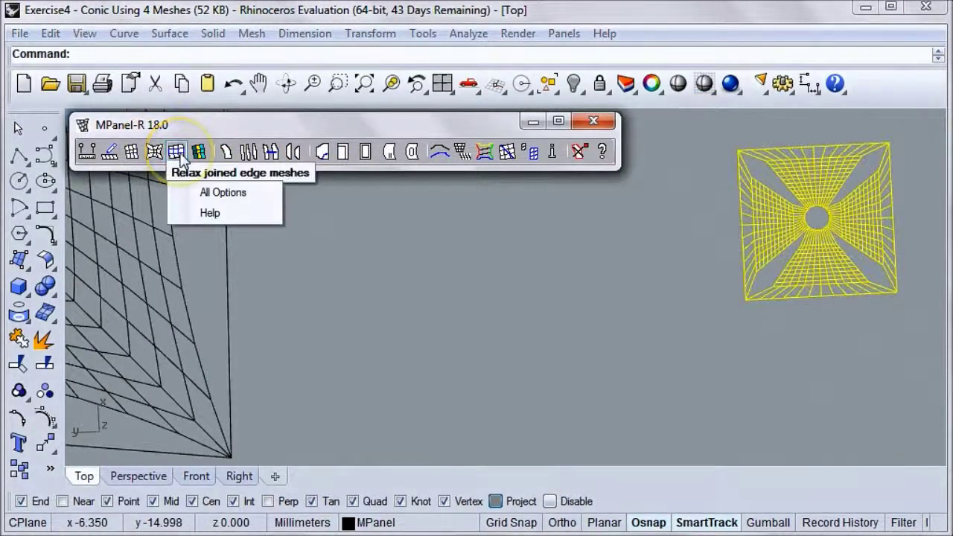
pyautogui.click(178, 153)
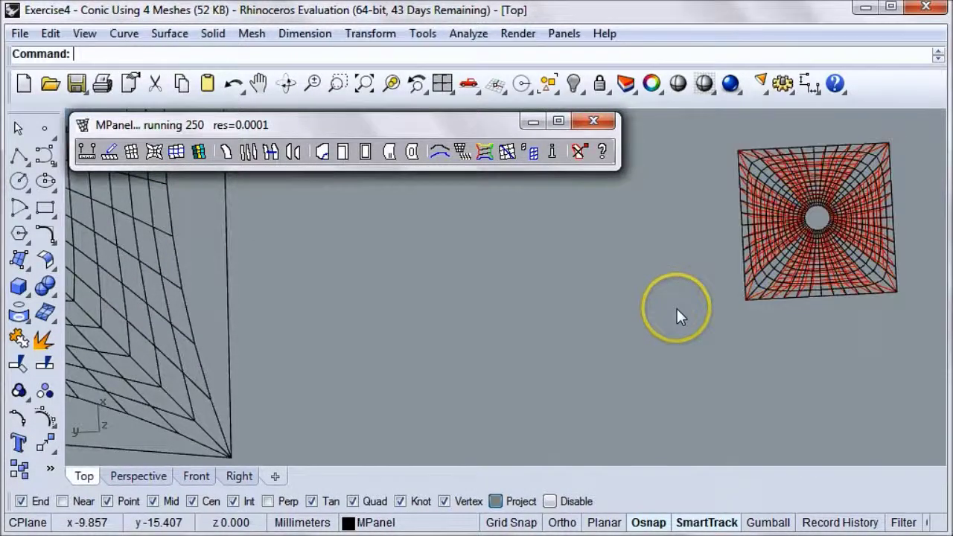
pyautogui.click(578, 151)
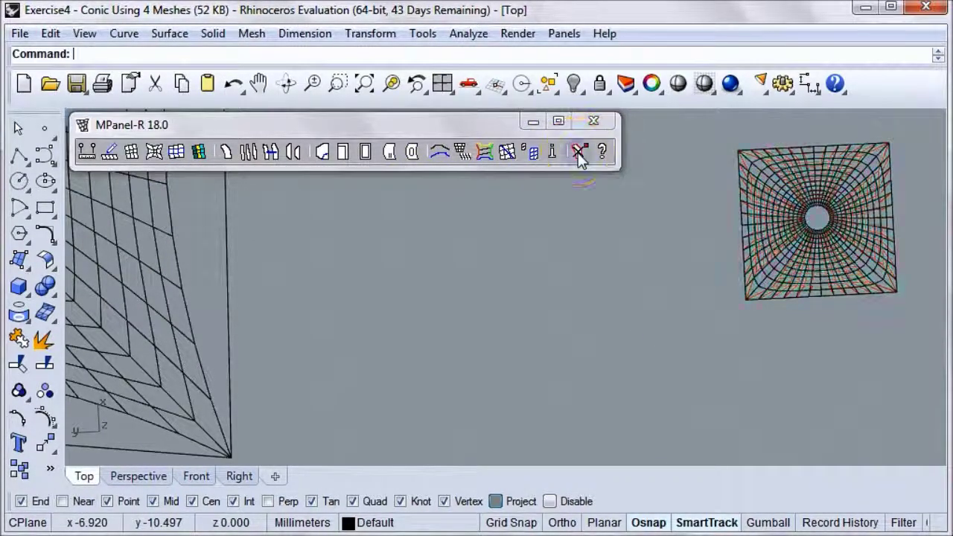
pyautogui.scroll(-10, 587, 314)
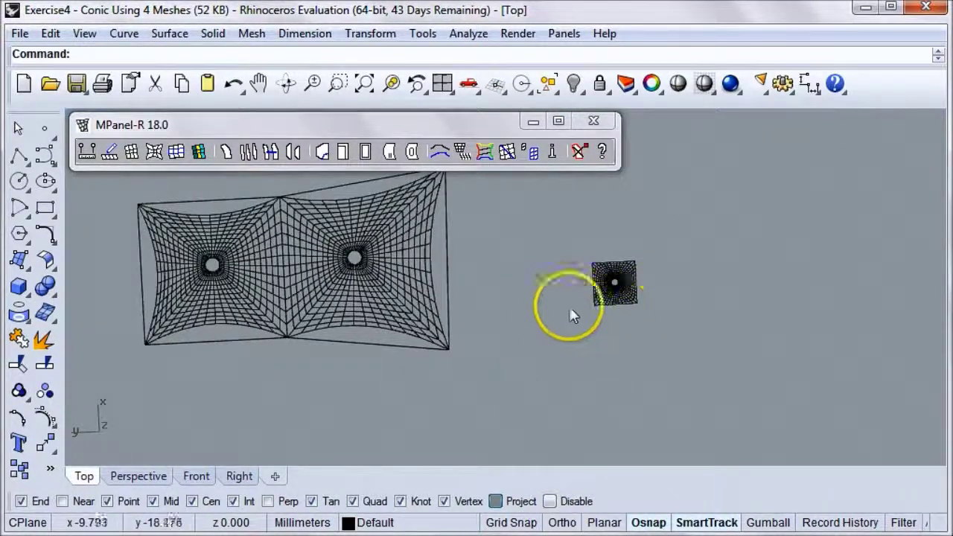
pyautogui.scroll(6, 627, 316)
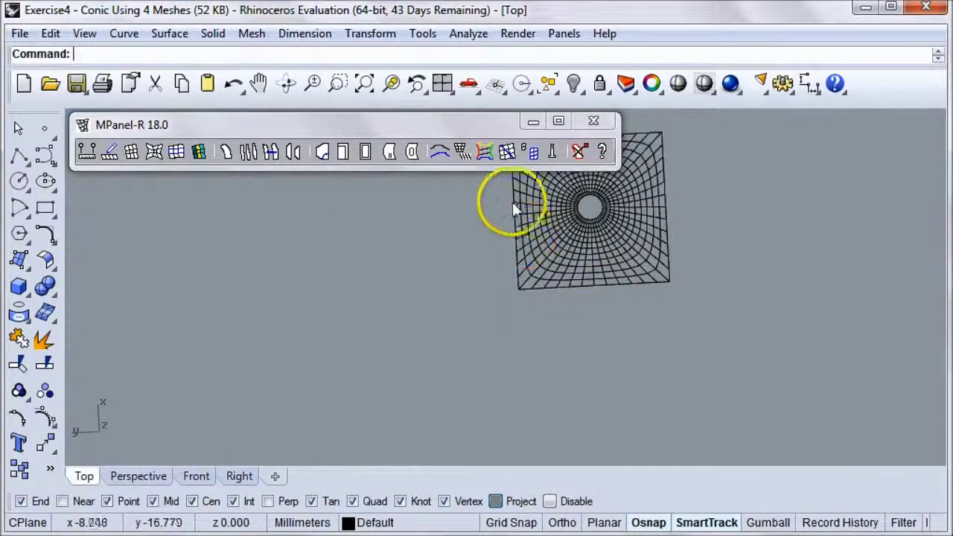
pyautogui.click(511, 323)
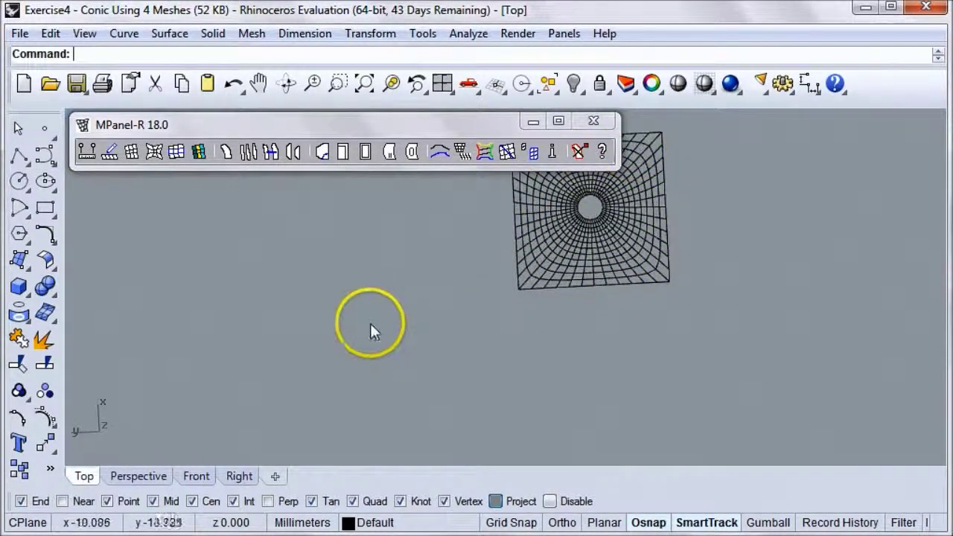
pyautogui.scroll(-8, 344, 285)
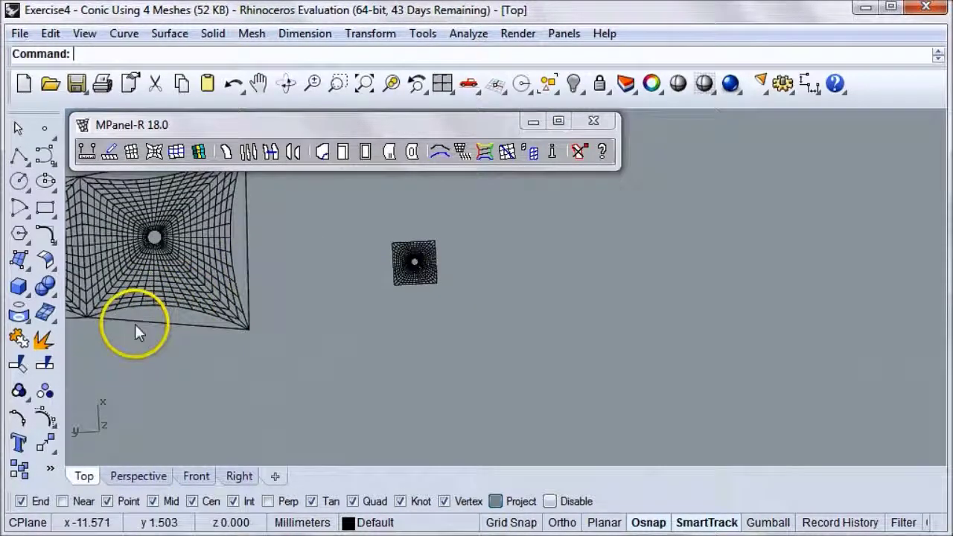
pyautogui.scroll(-6, 131, 325)
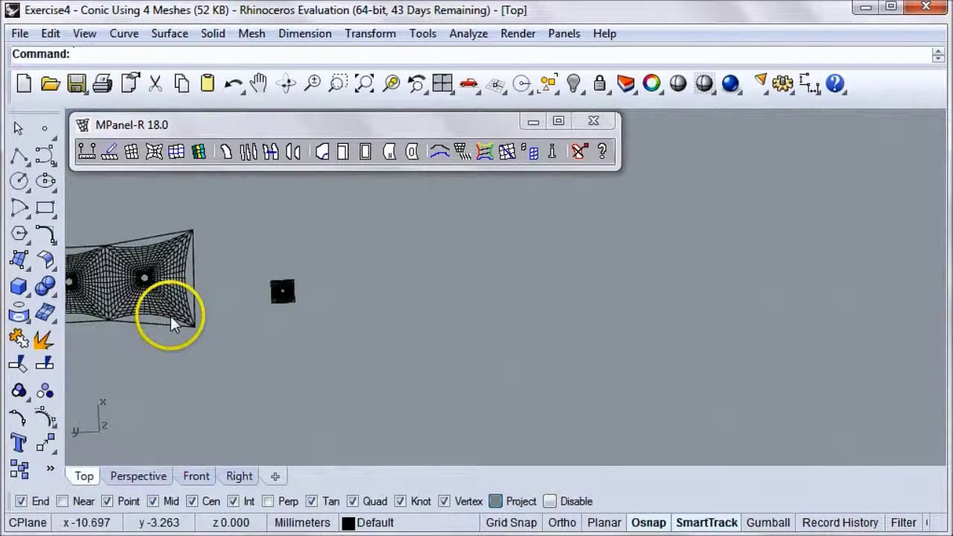
pyautogui.scroll(2, 160, 305)
pyautogui.scroll(3, 157, 296)
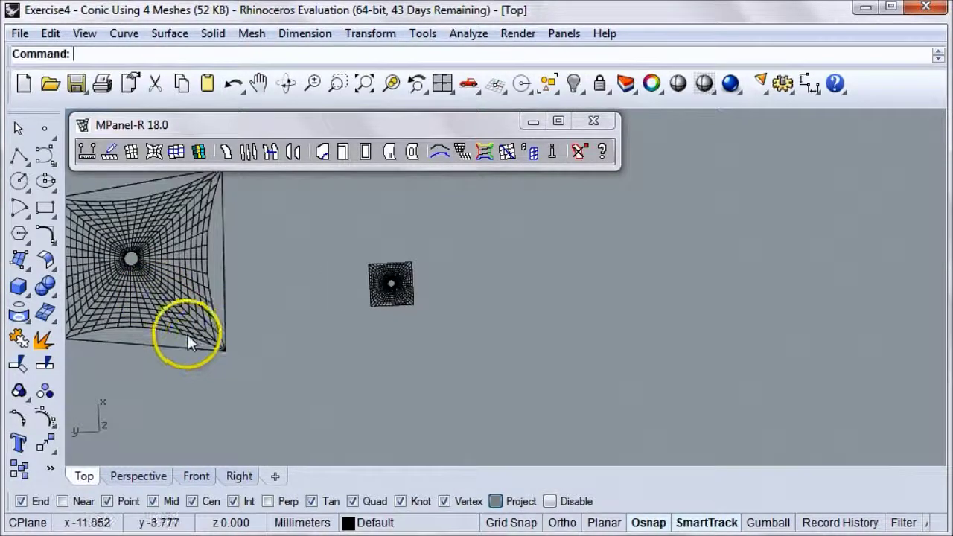
pyautogui.scroll(-5, 628, 331)
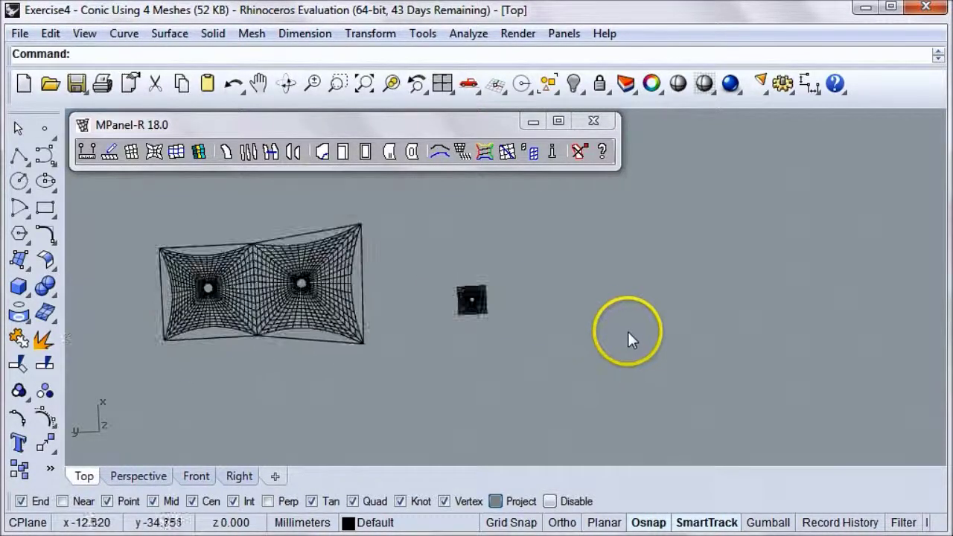
pyautogui.scroll(1, 280, 356)
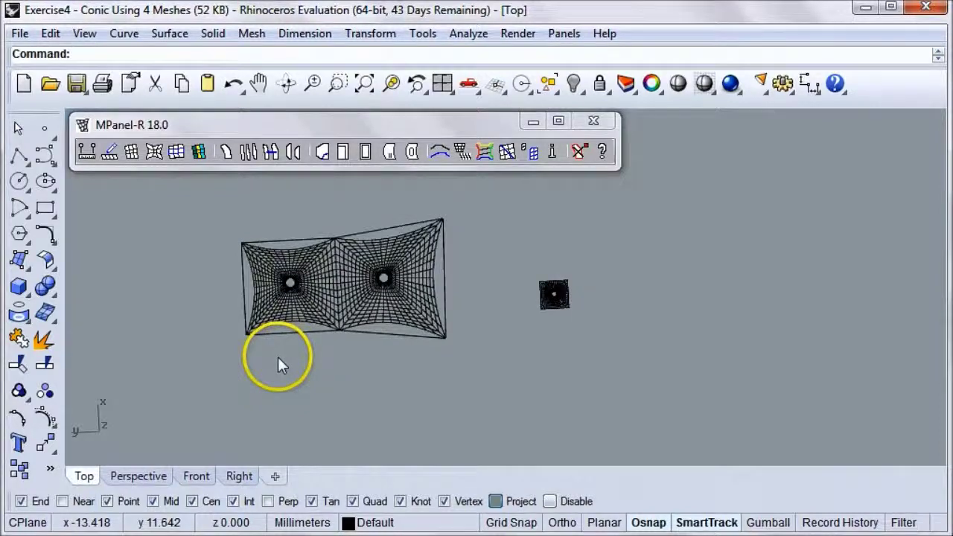
pyautogui.scroll(2, 275, 356)
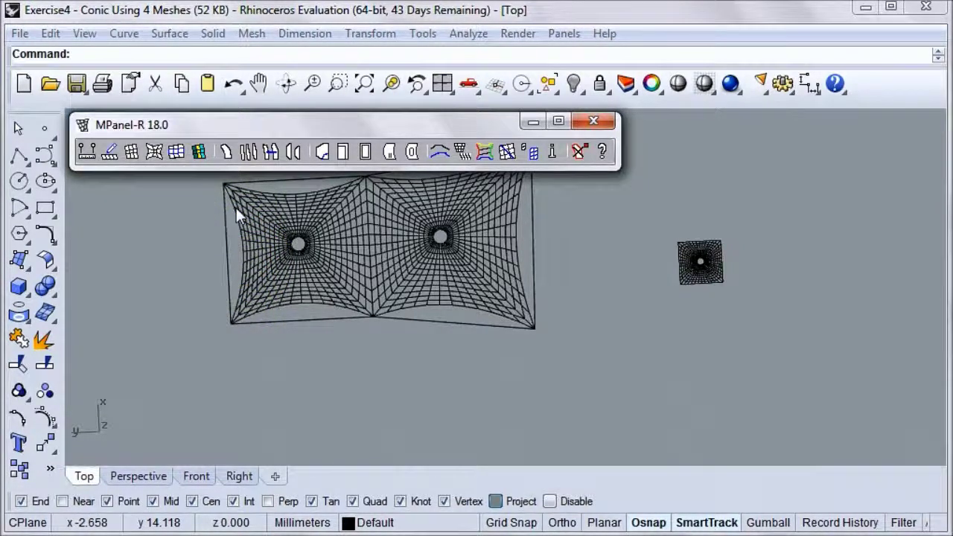
# Fix the left edges of the left wedge and left square mesh with Fix Mesh Edges
pyautogui.click(254, 243)
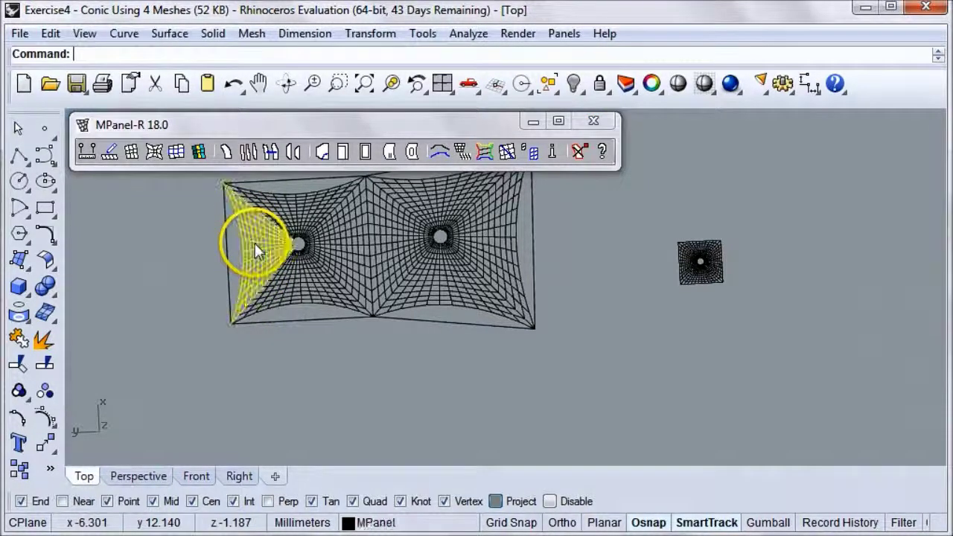
pyautogui.keyDown('shift'); pyautogui.click(226, 253); pyautogui.keyUp('shift')
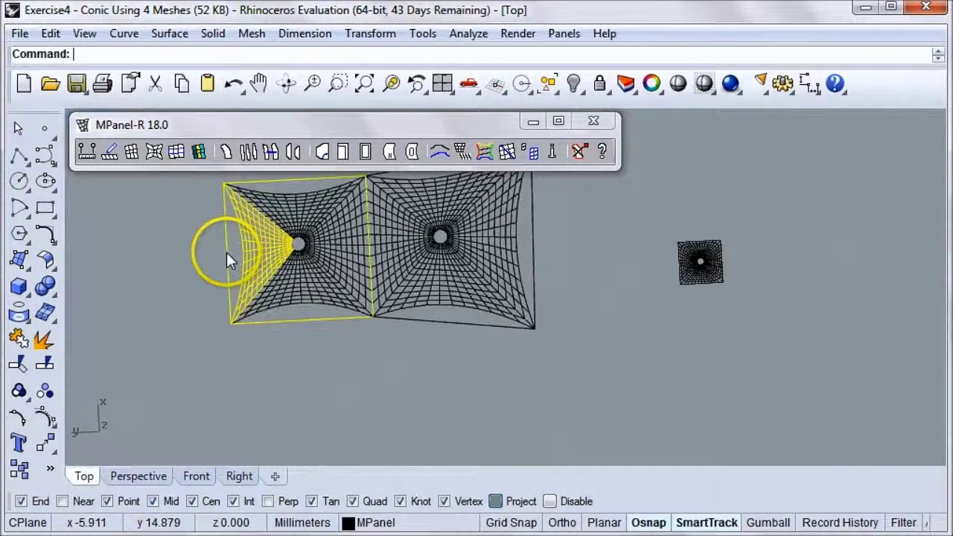
pyautogui.click(134, 124)
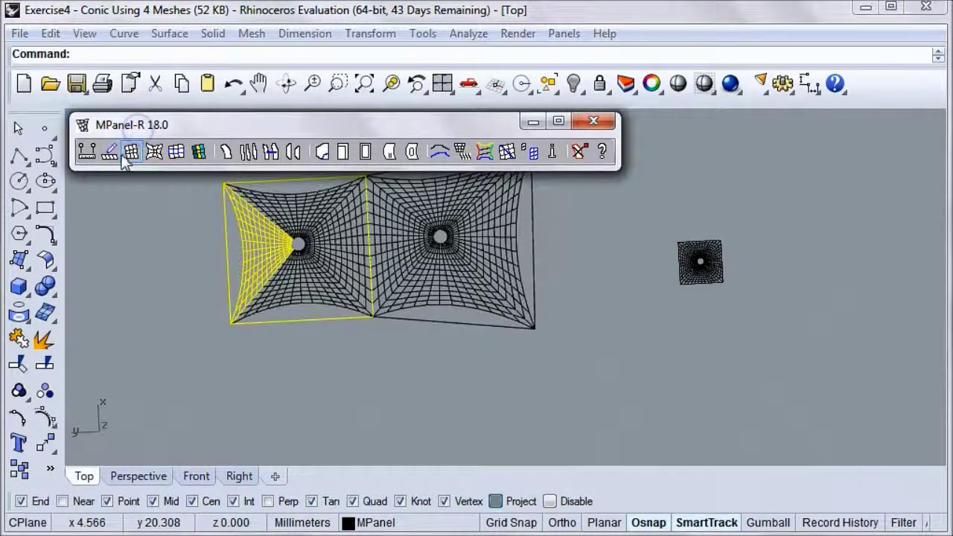
pyautogui.click(109, 151)
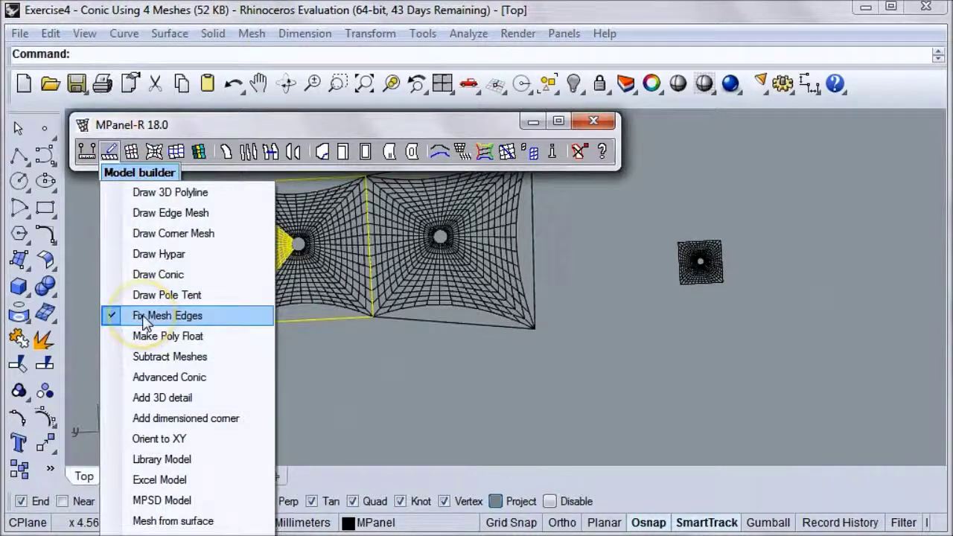
pyautogui.click(145, 317)
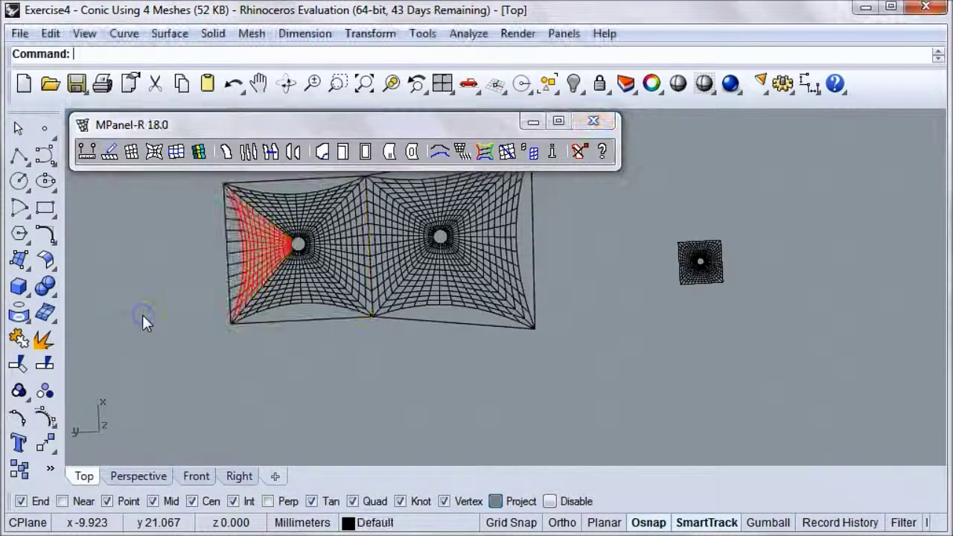
pyautogui.click(578, 151)
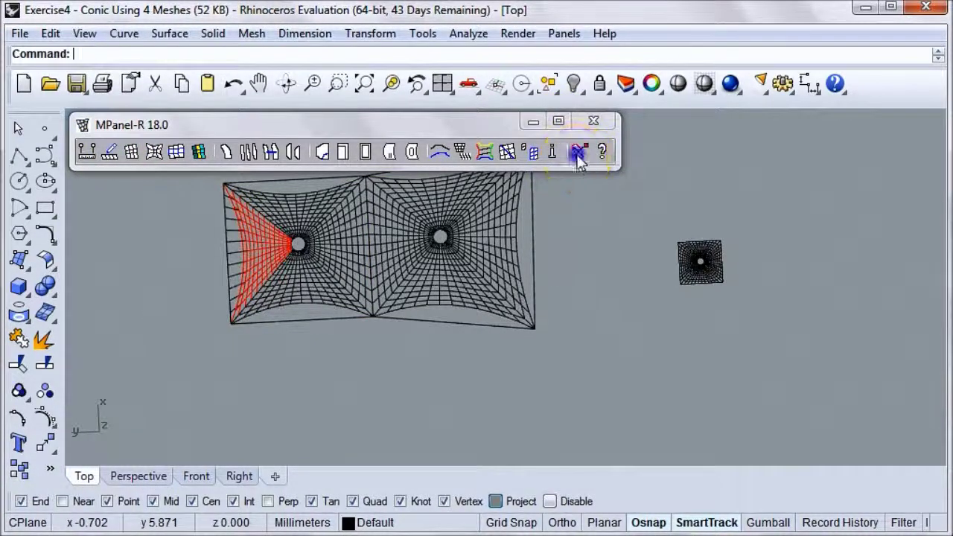
# Relax the whole joined mesh together and delete the old unrelaxed meshes
pyautogui.moveTo(609, 377); pyautogui.dragTo(154, 170)
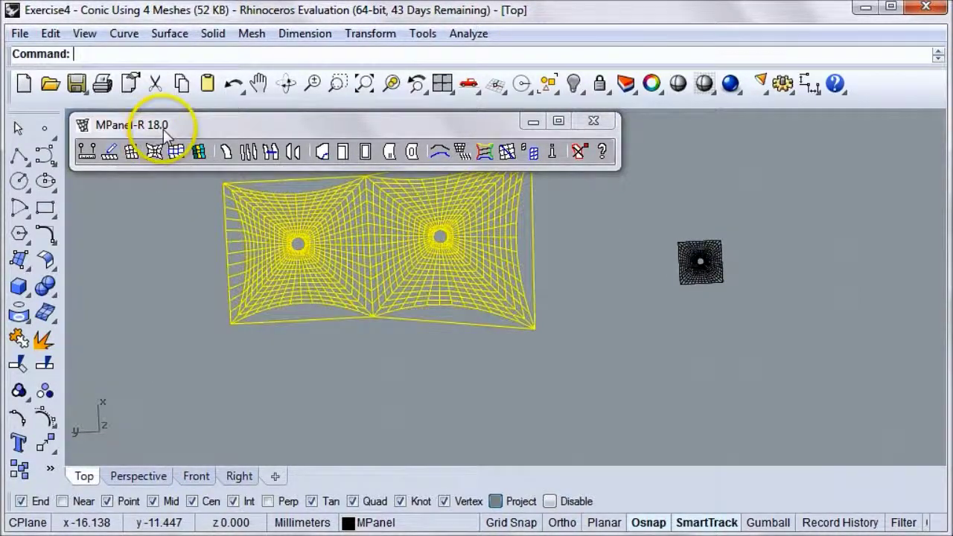
pyautogui.rightClick(154, 151)
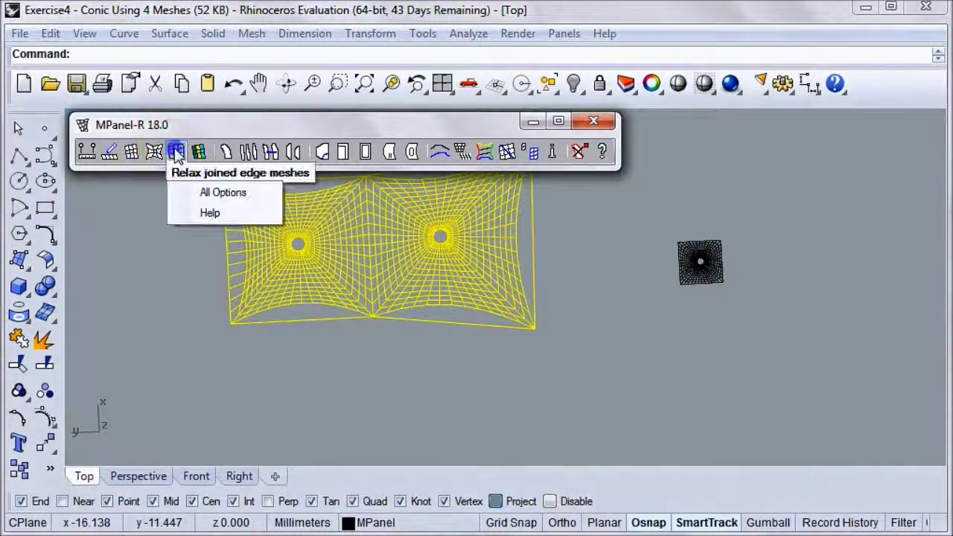
pyautogui.click(177, 152)
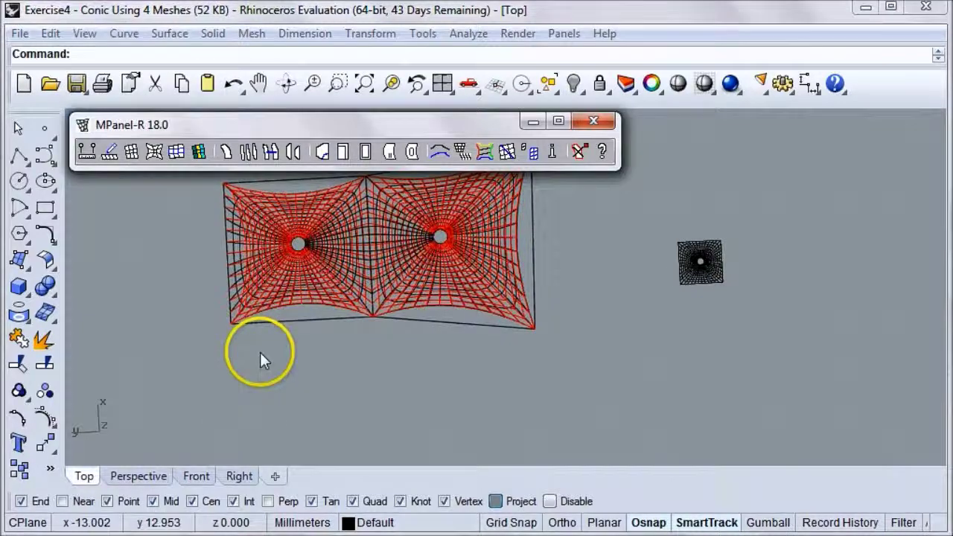
pyautogui.click(578, 151)
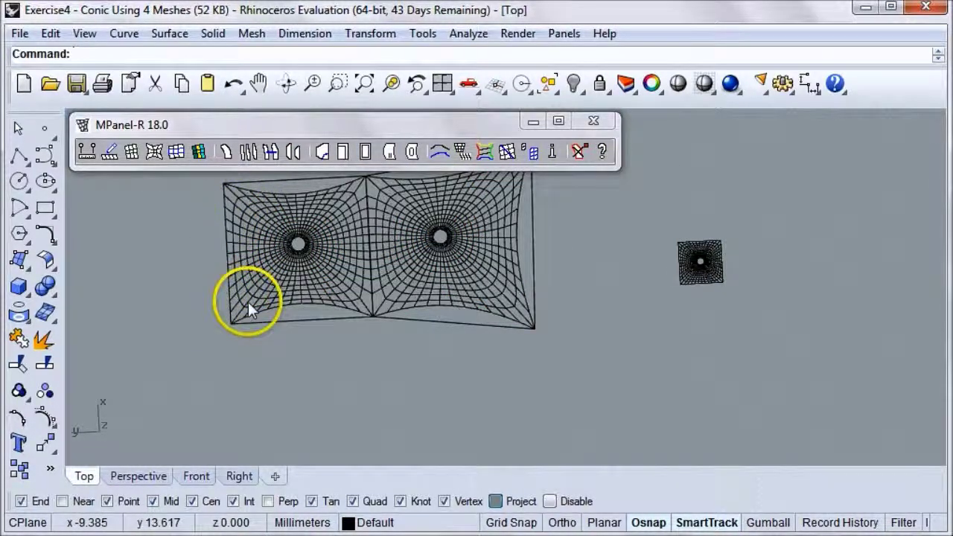
pyautogui.click(286, 84)
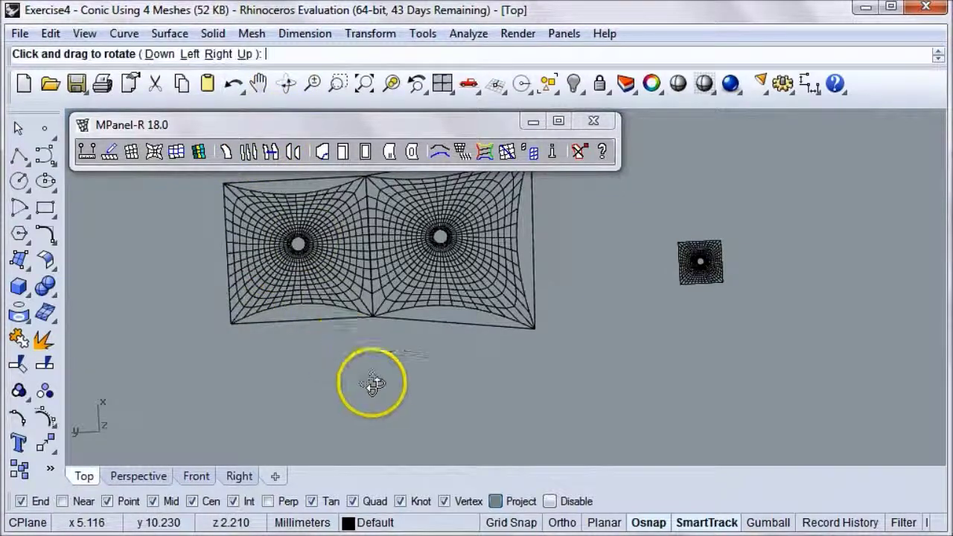
# Tilt the view into perspective to show the re-relaxed membrane's two ring peaks beside the small conic
pyautogui.moveTo(372, 415); pyautogui.dragTo(378, 215)
pyautogui.press('Return')
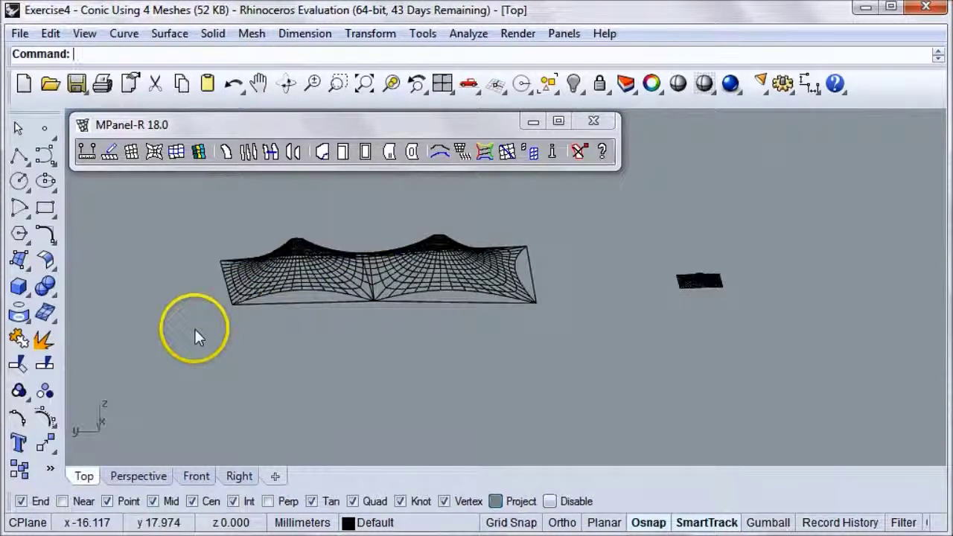
pyautogui.press('Return')
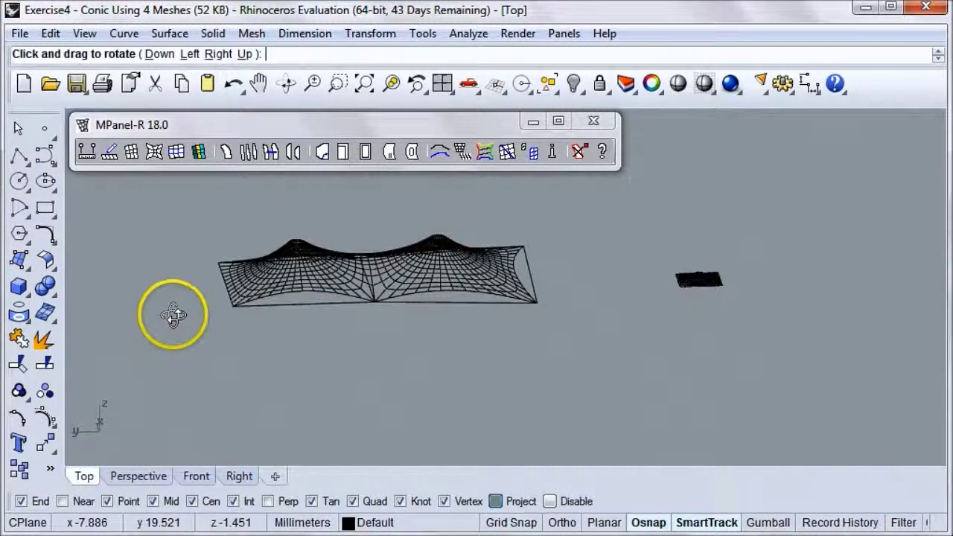